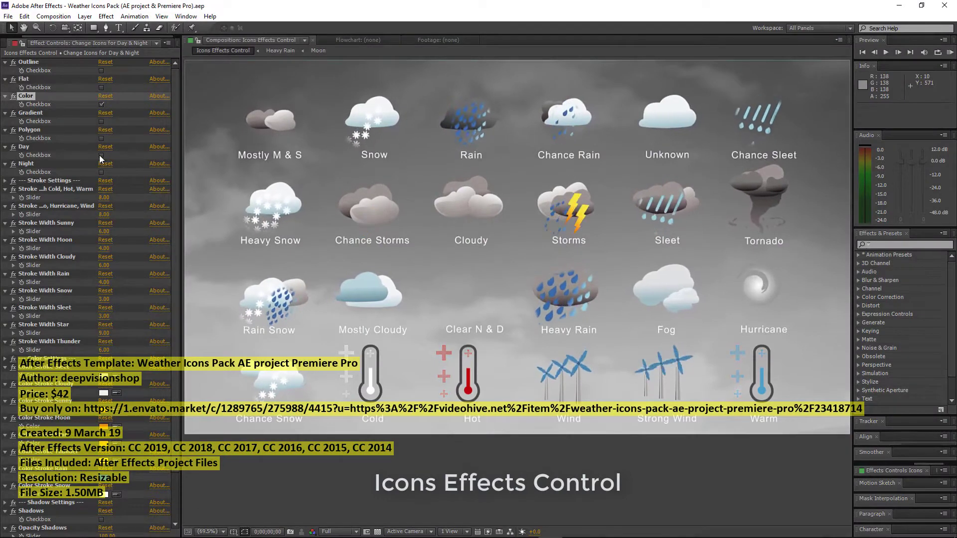
# Try day suns, night moons and stars, the polygon look, then the flat style on the icons.
pyautogui.click(101, 155)
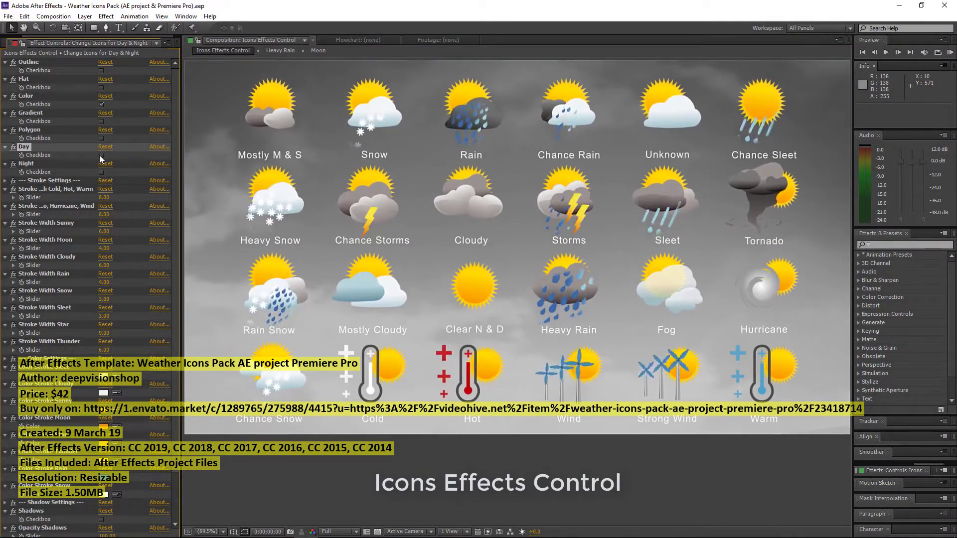
pyautogui.click(101, 172)
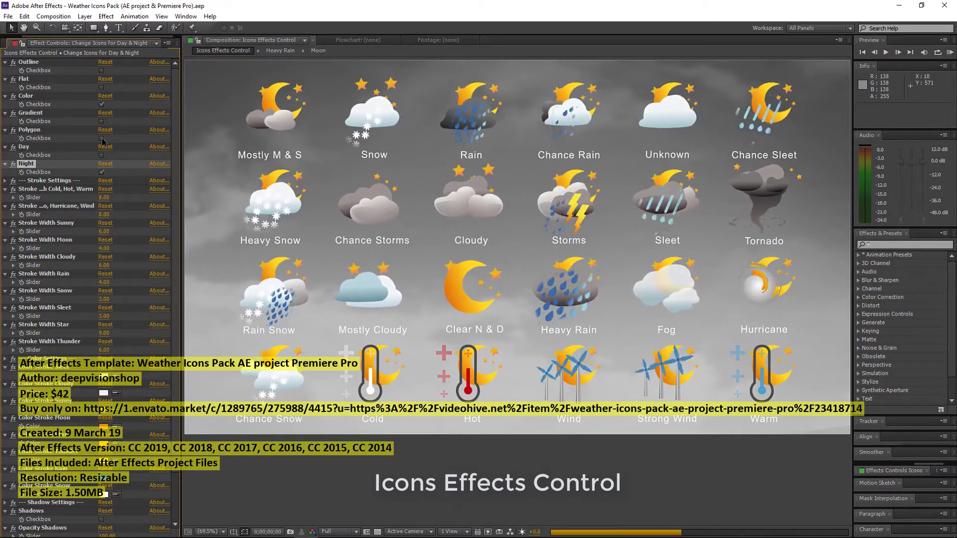
pyautogui.click(102, 139)
pyautogui.click(101, 172)
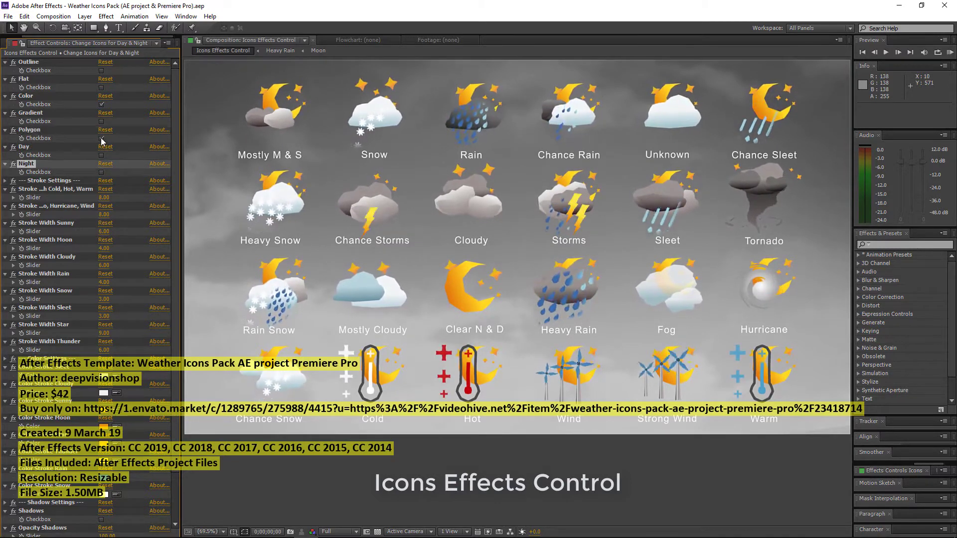
pyautogui.click(101, 138)
pyautogui.click(101, 104)
pyautogui.click(101, 88)
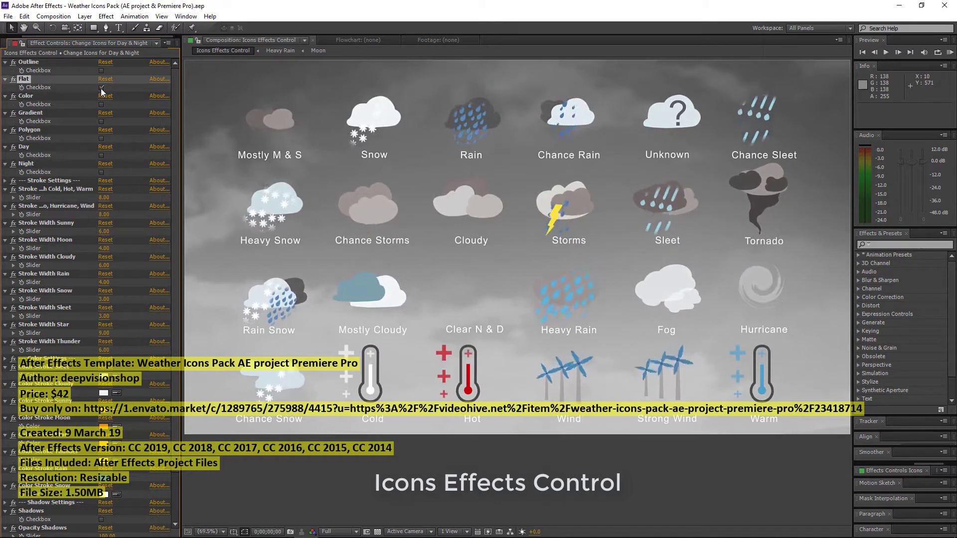
# Bring back suns, moons and polygon facets, then switch the icons to plain white outlines.
pyautogui.click(102, 155)
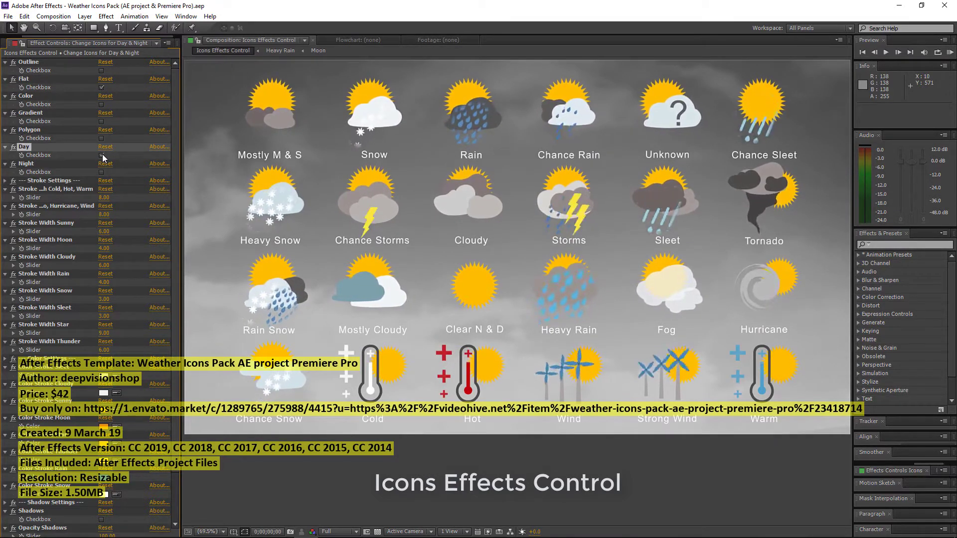
pyautogui.click(102, 172)
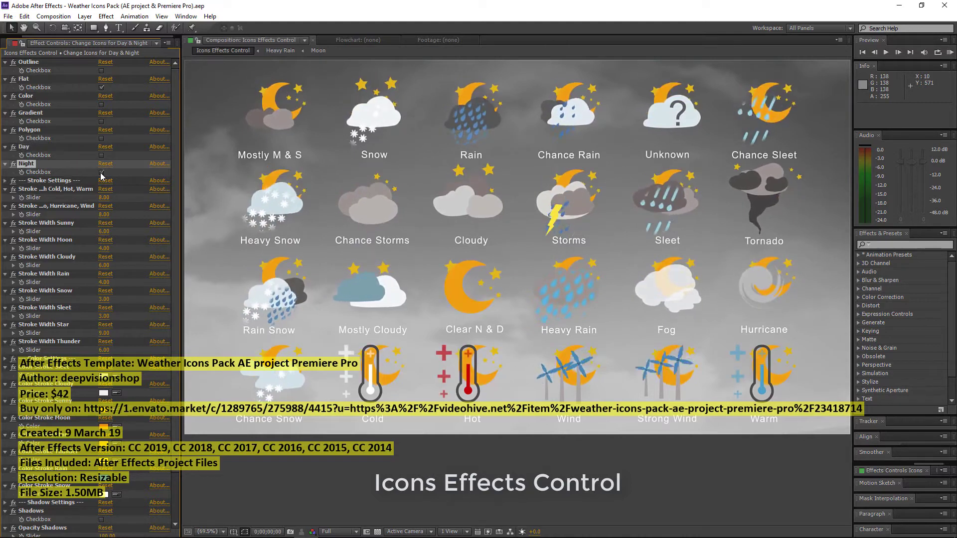
pyautogui.click(101, 139)
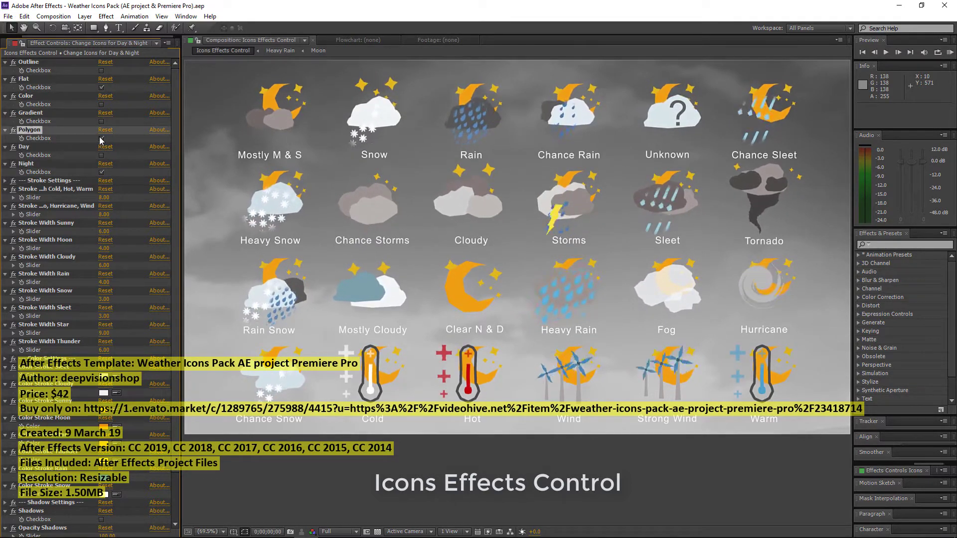
pyautogui.click(101, 172)
pyautogui.click(101, 88)
pyautogui.click(101, 70)
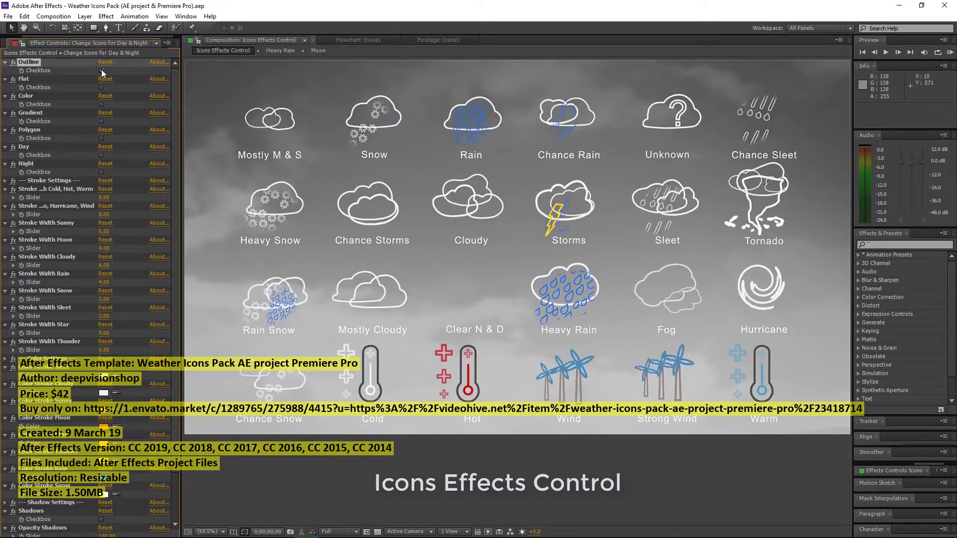
# Swap the outlined icons' suns for orange moons and stars with an angular polygon outline.
pyautogui.click(101, 155)
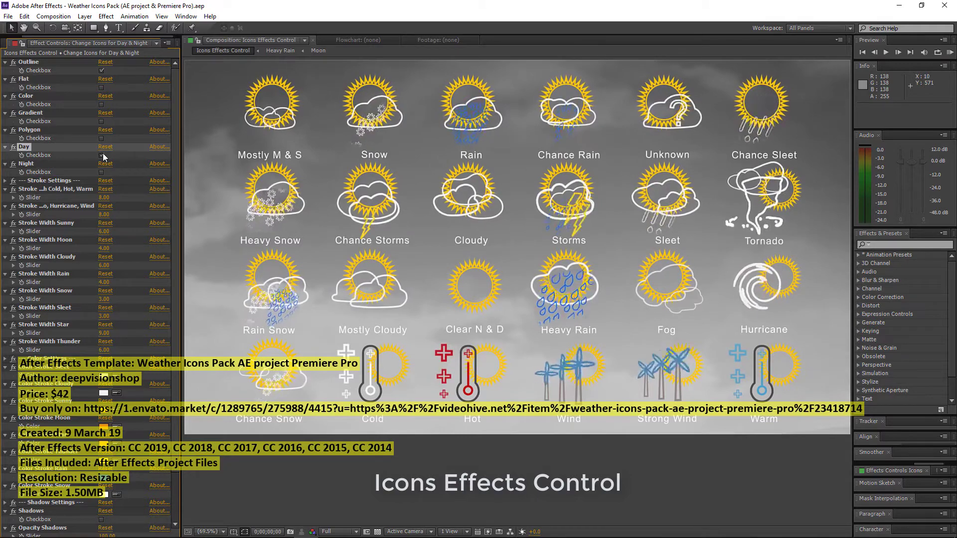
pyautogui.click(101, 155)
pyautogui.click(101, 171)
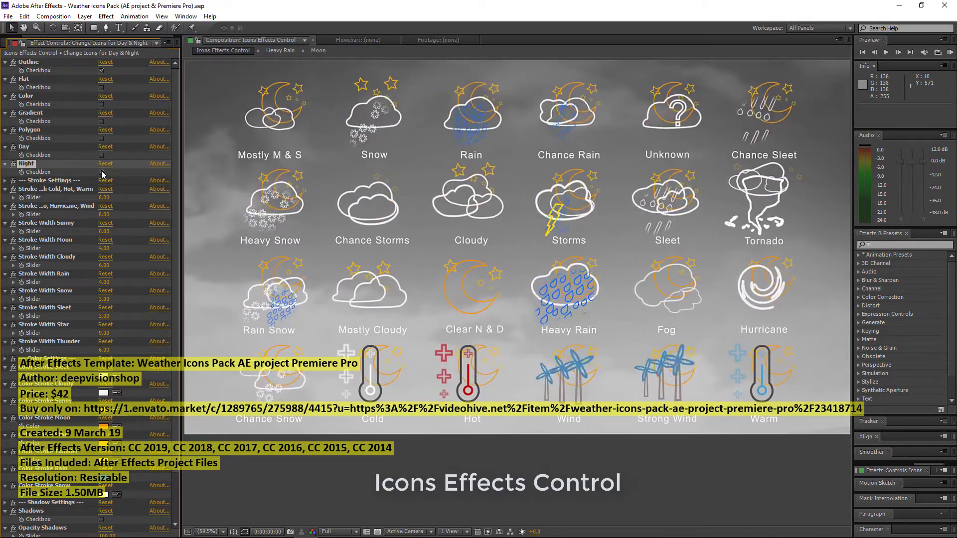
pyautogui.click(101, 138)
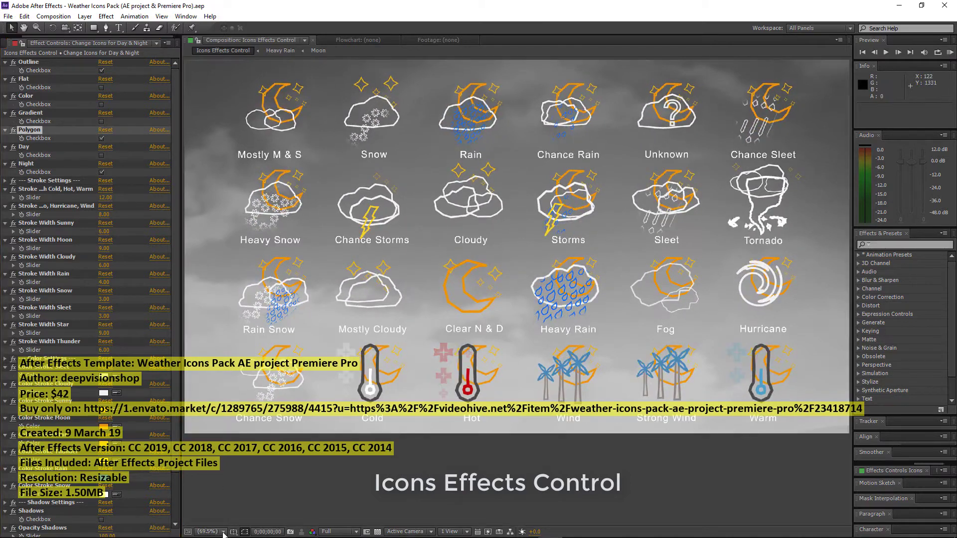
# Set the viewer magnification to 100% and scroll down to the colour settings.
pyautogui.click(223, 532)
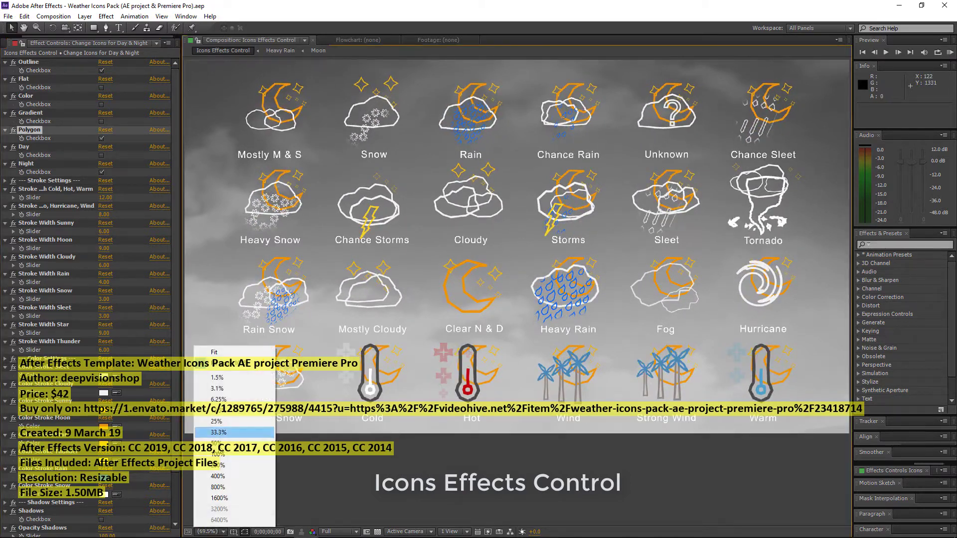
pyautogui.click(207, 454)
pyautogui.scroll(-3, 170, 225)
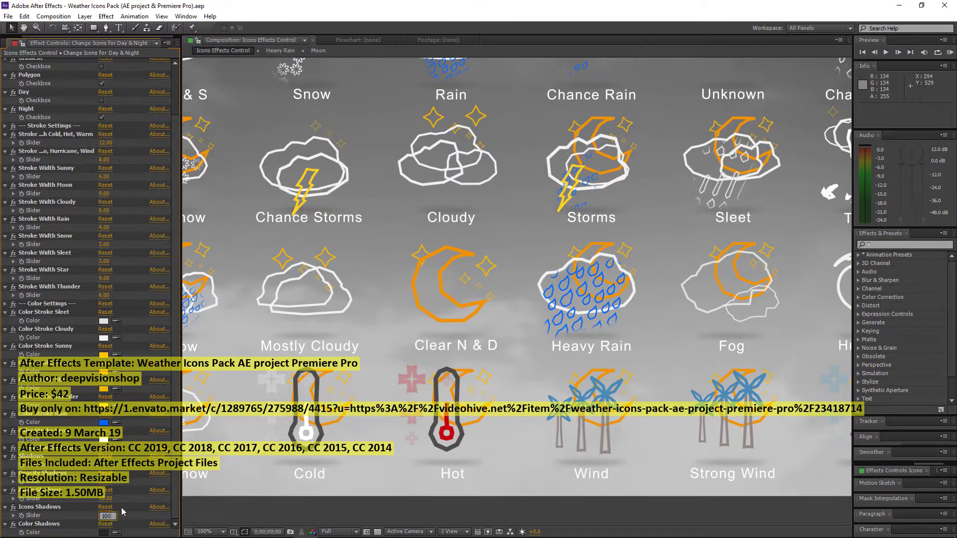
# Set Icons Shadows to 100, lower it to about 60, and pick a new shadow colour.
pyautogui.press('Return')
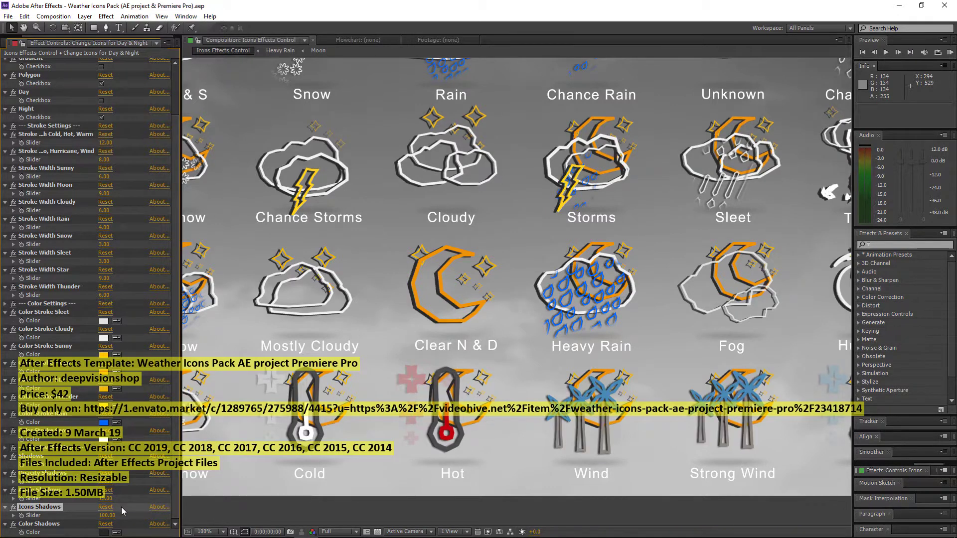
pyautogui.press('Return')
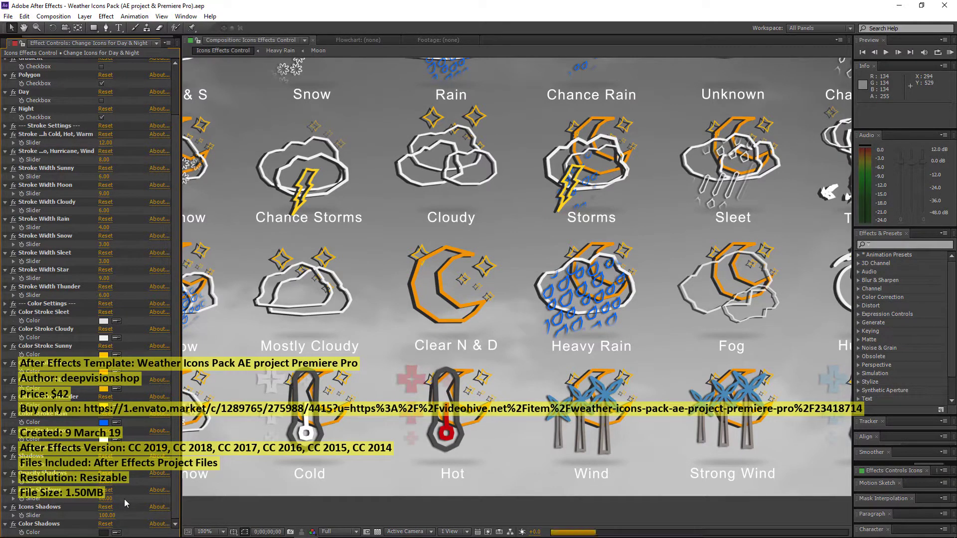
pyautogui.click(104, 532)
pyautogui.click(145, 386)
pyautogui.press('Return')
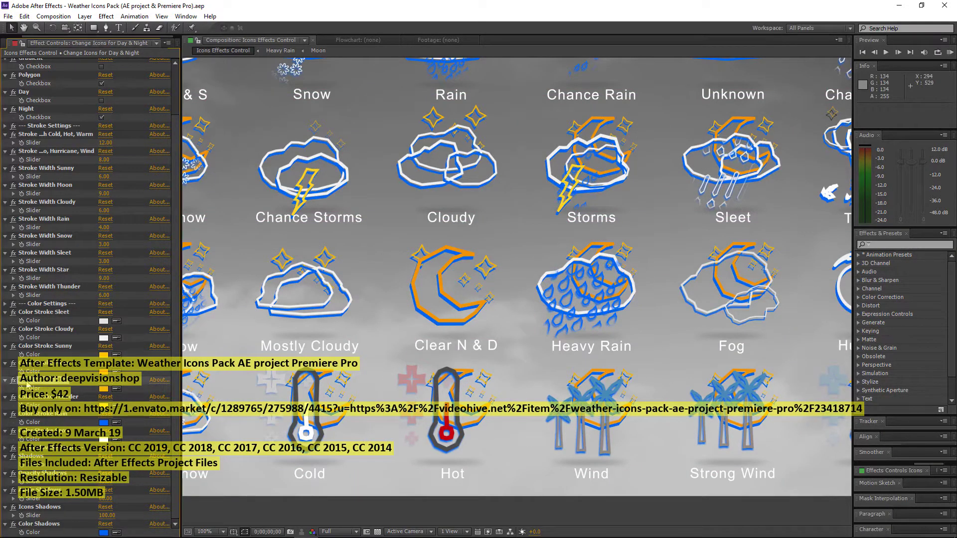
# Change the icons' stroke colour to a deeper orange.
pyautogui.click(104, 389)
pyautogui.click(148, 313)
pyautogui.press('Return')
pyautogui.press('Return')
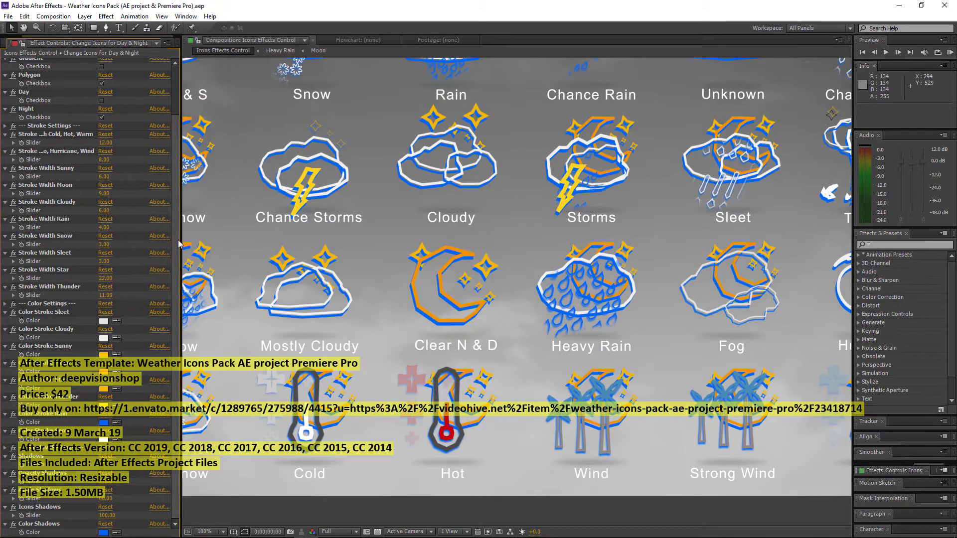
# Switch the icons to the flat filled style with polygon off and suns restored.
pyautogui.scroll(3, 125, 299)
pyautogui.click(102, 88)
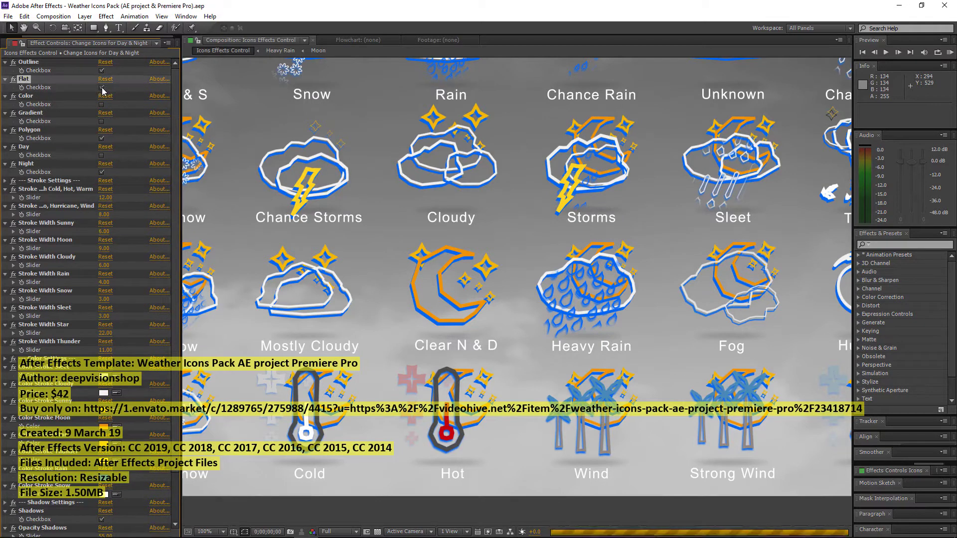
pyautogui.click(102, 138)
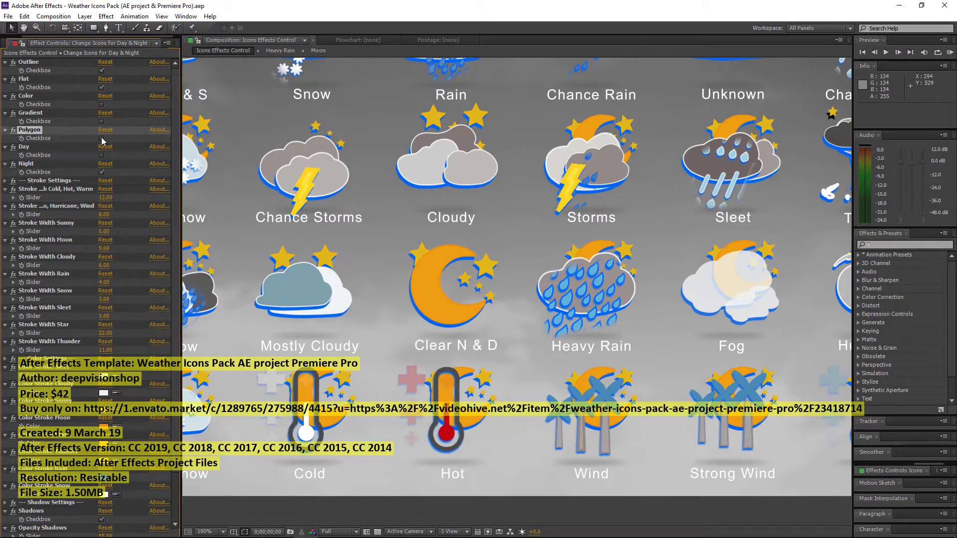
pyautogui.click(101, 155)
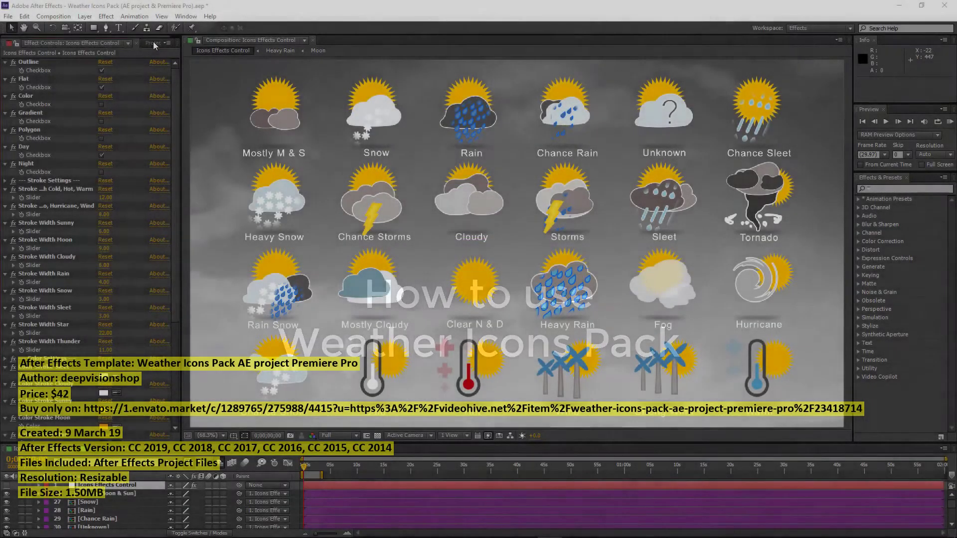
# Create a new 1920×1080 Comp 1 from Drag & Drop Weather Icons 01 and place the icon comp in it.
pyautogui.click(153, 43)
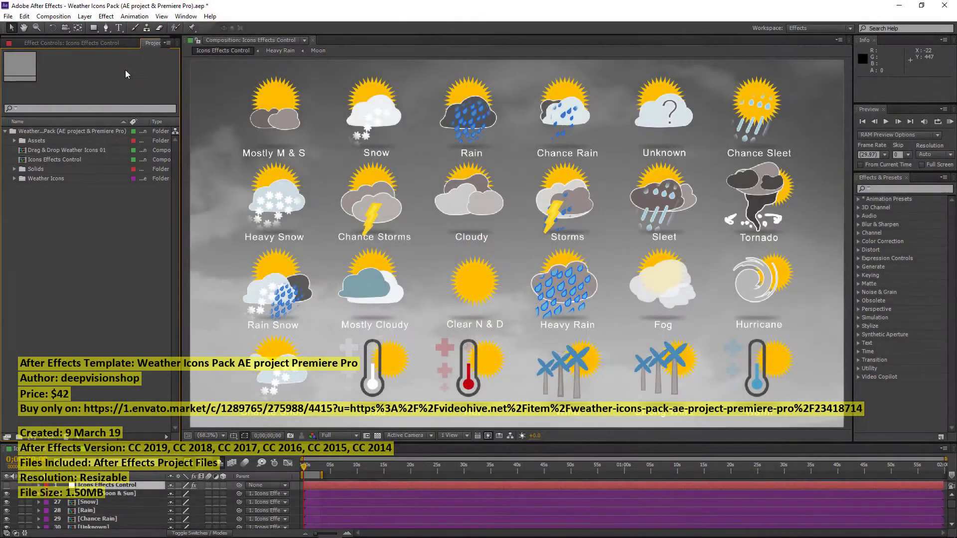
pyautogui.click(46, 151)
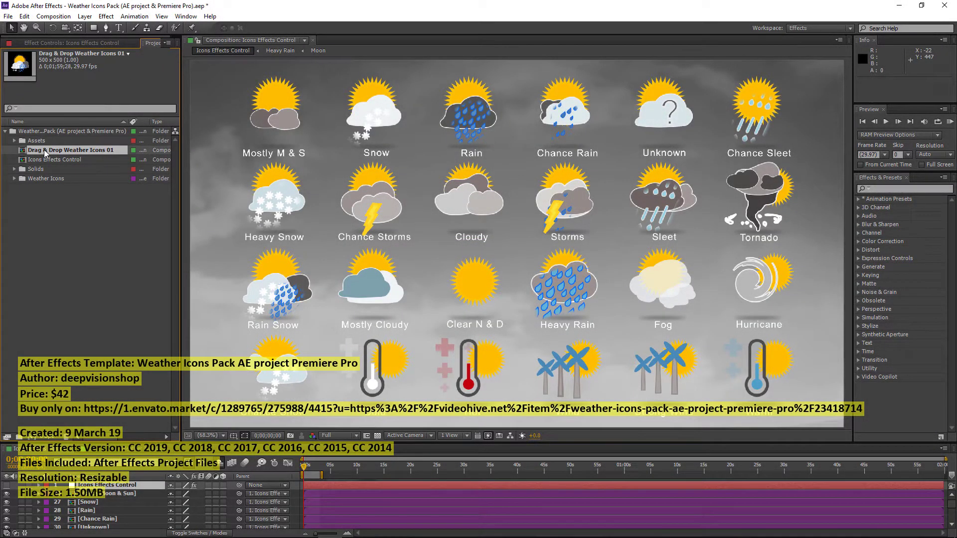
pyautogui.rightClick(42, 227)
pyautogui.click(58, 227)
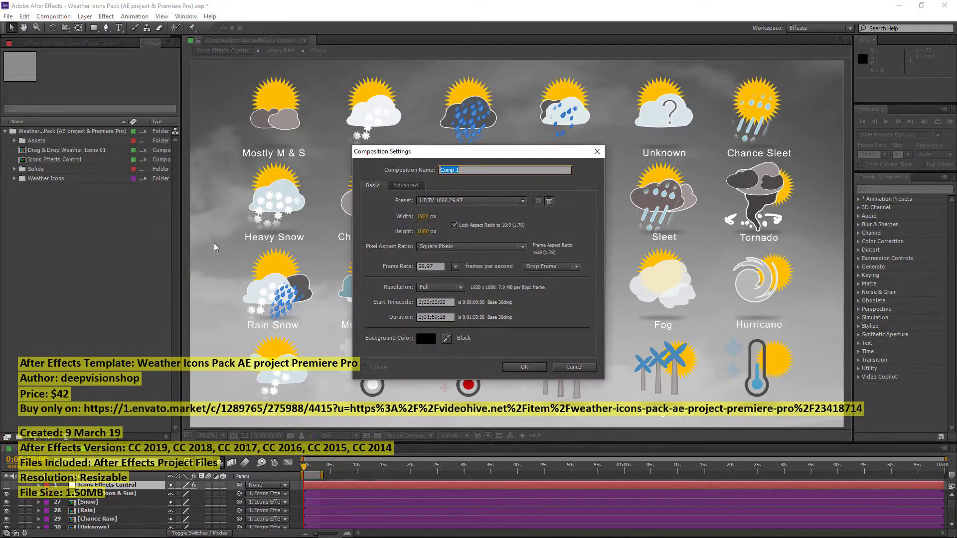
pyautogui.click(524, 369)
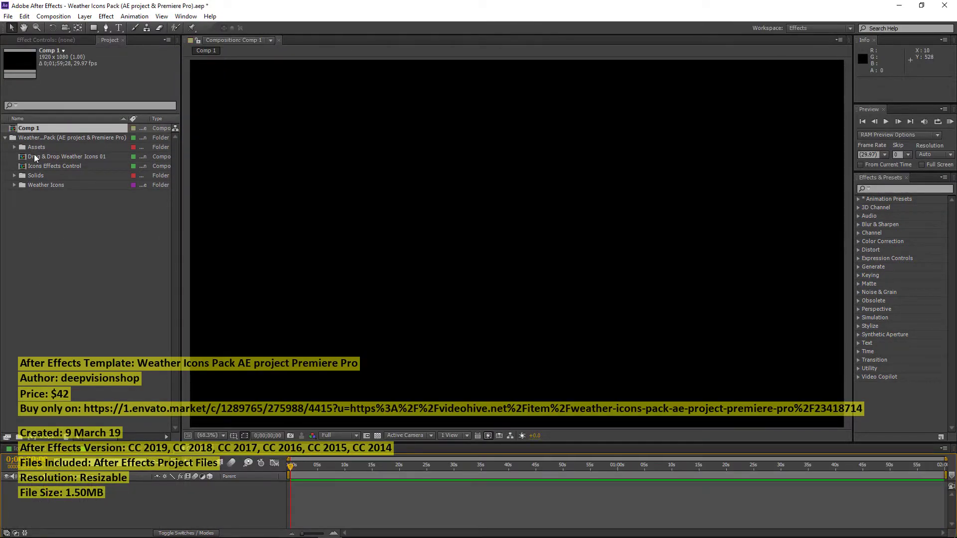
pyautogui.moveTo(35, 159)
pyautogui.mouseDown()
pyautogui.moveTo(517, 243)
pyautogui.moveTo(359, 245)
pyautogui.mouseUp()
# Duplicate the icon comp twice and add copies 02 and 03 as layers in Comp 1.
pyautogui.click(24, 15)
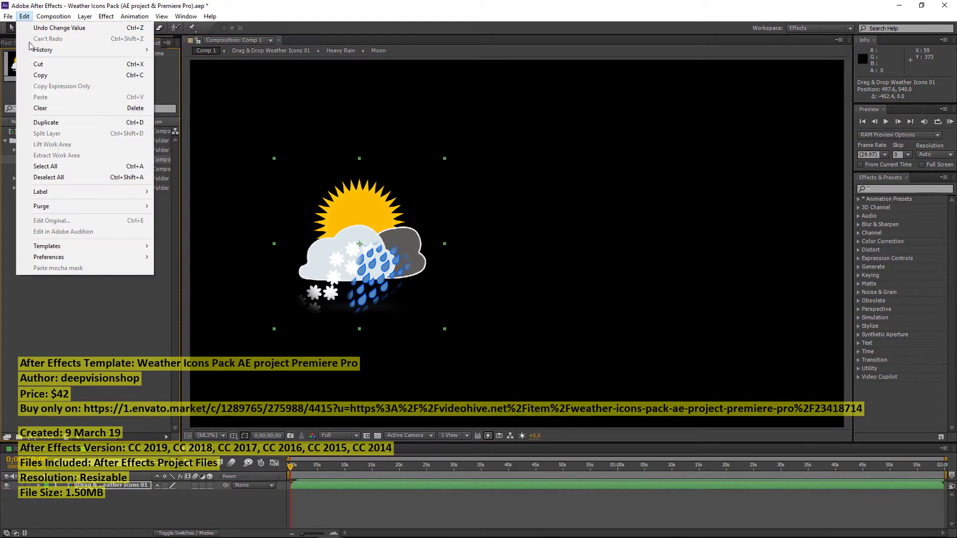
pyautogui.click(45, 123)
pyautogui.click(24, 16)
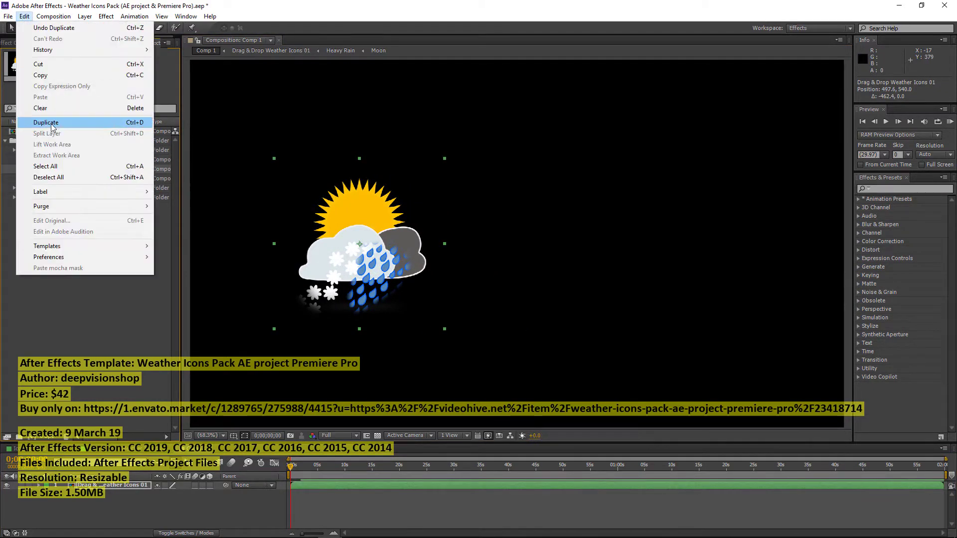
pyautogui.click(45, 123)
pyautogui.keyDown('ctrl'); pyautogui.click(88, 169); pyautogui.keyUp('ctrl')
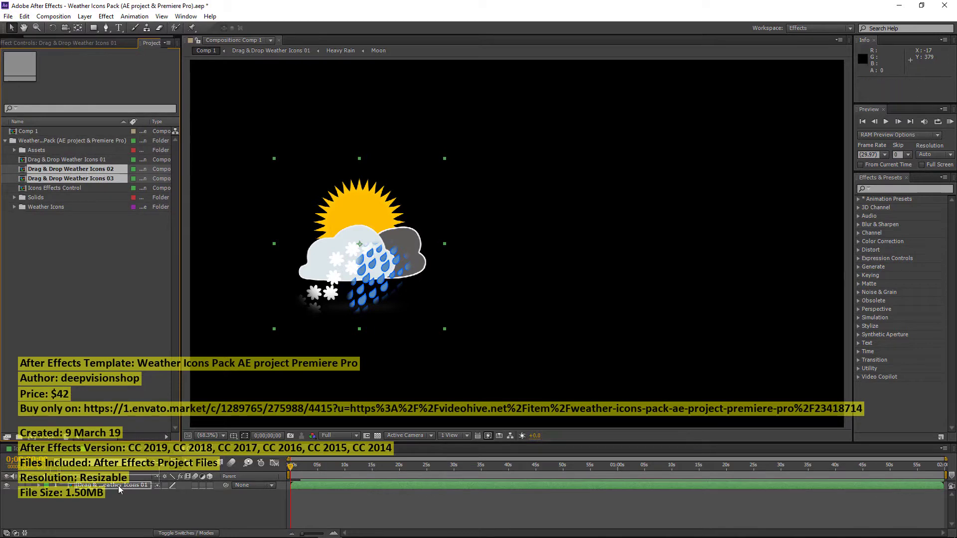
pyautogui.moveTo(89, 174); pyautogui.dragTo(139, 495)
# Move the third icon to the right of the frame and open its composition's effect settings.
pyautogui.click(139, 493)
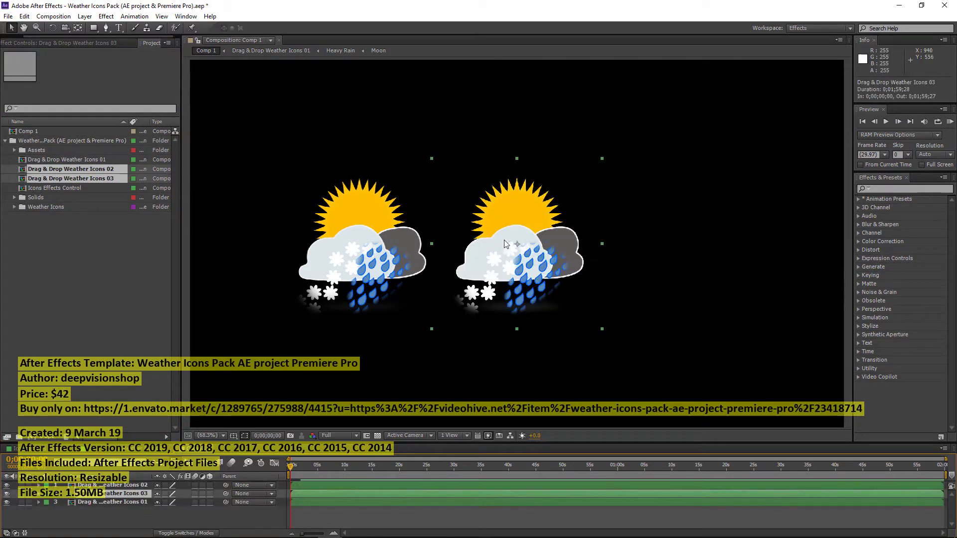
pyautogui.moveTo(494, 238); pyautogui.dragTo(656, 238)
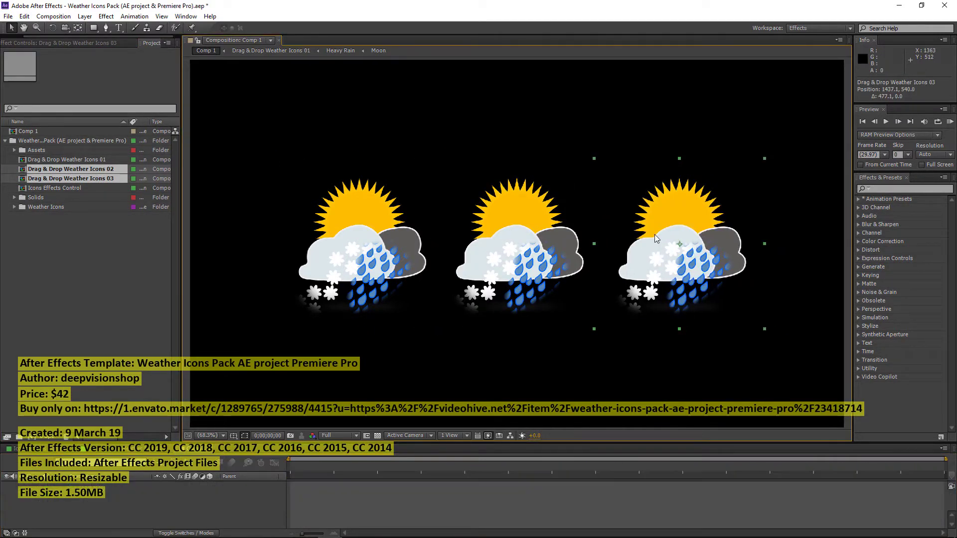
pyautogui.doubleClick(656, 237)
pyautogui.click(73, 40)
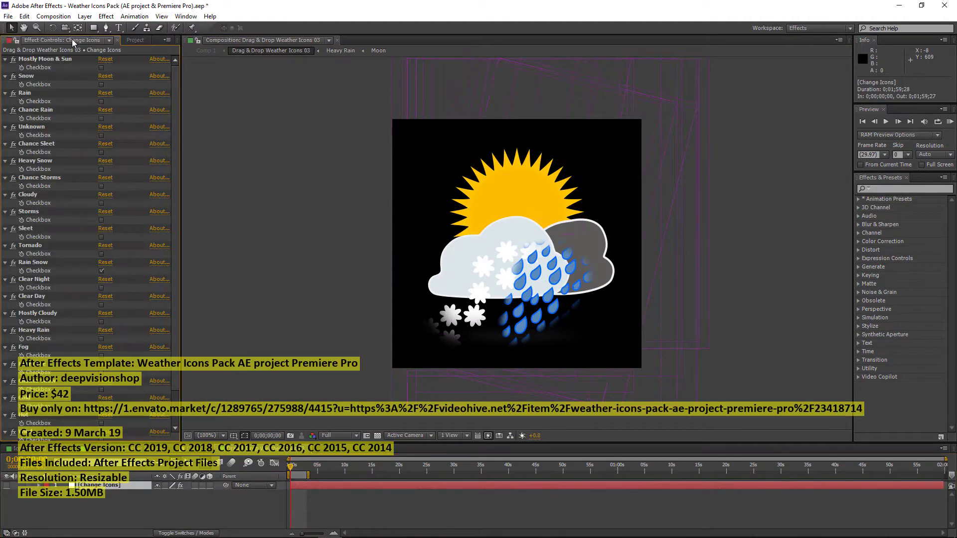
# Set the third copy to Sleet and the first copy from Rain Snow to Heavy Rain, then rewind Comp 1.
pyautogui.click(101, 236)
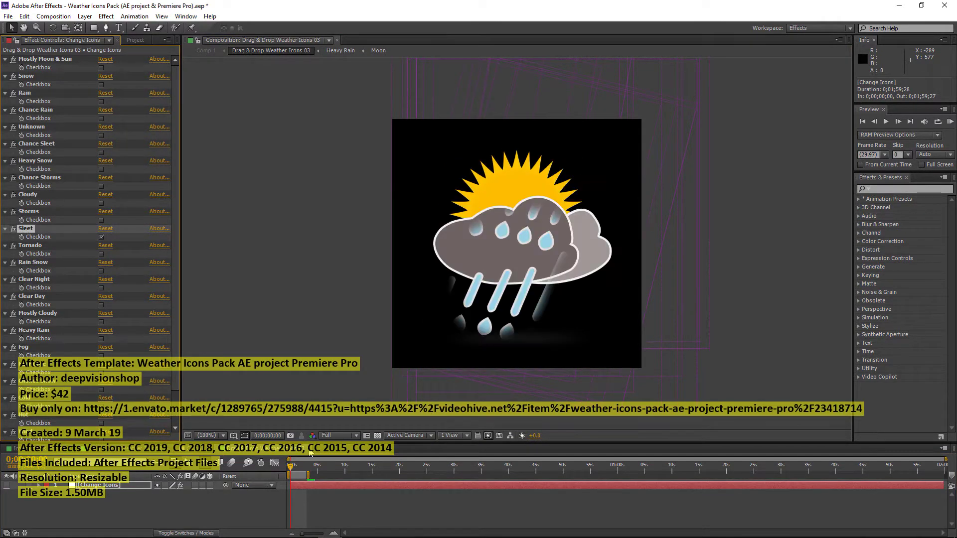
pyautogui.click(308, 451)
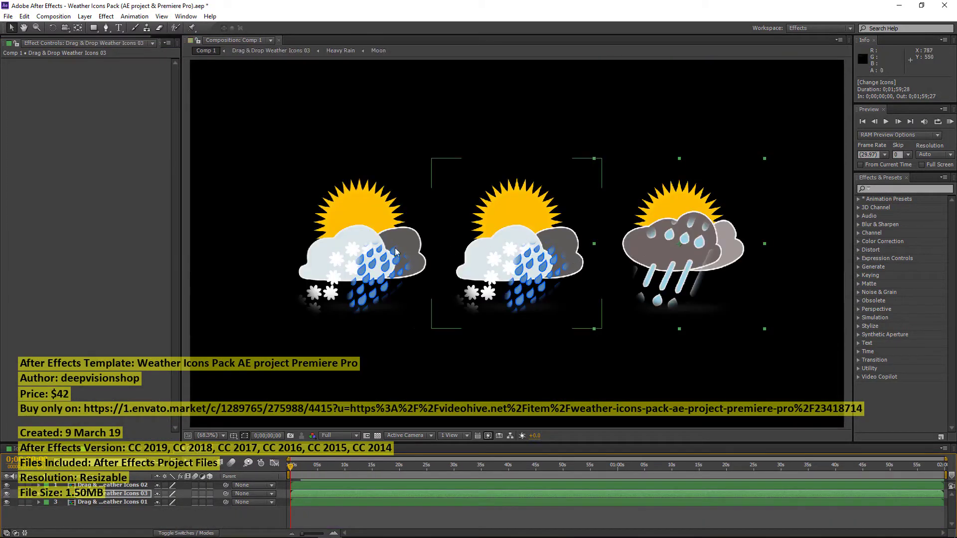
pyautogui.doubleClick(114, 492)
pyautogui.click(111, 486)
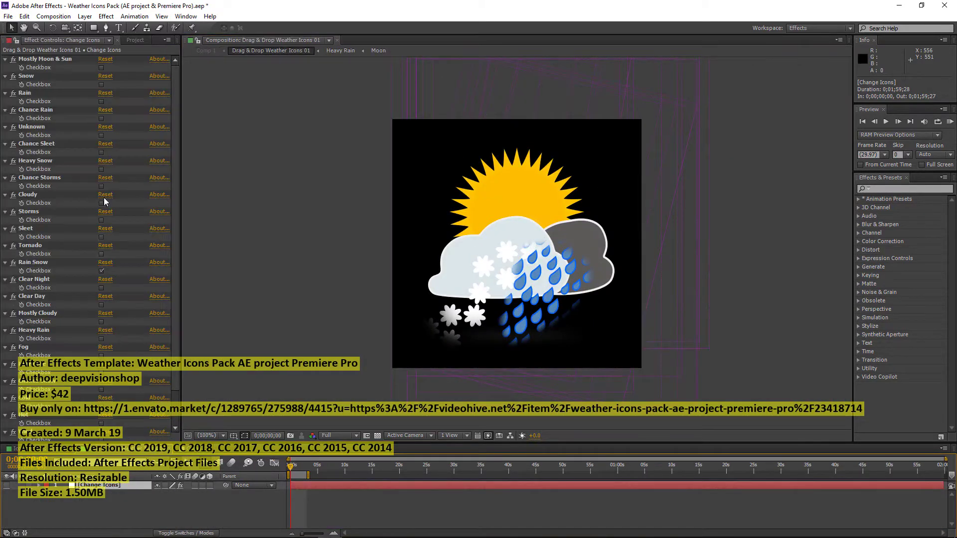
pyautogui.click(101, 271)
pyautogui.click(101, 338)
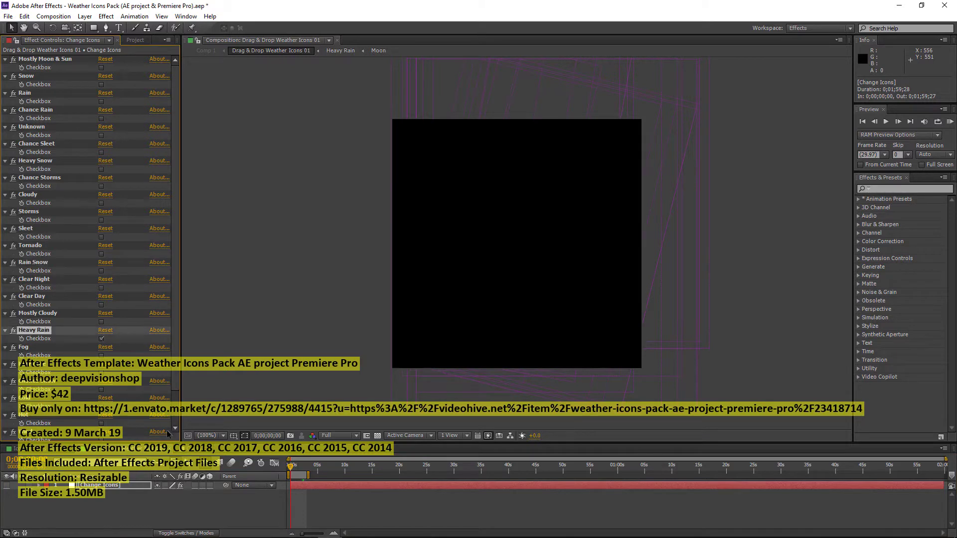
pyautogui.click(172, 452)
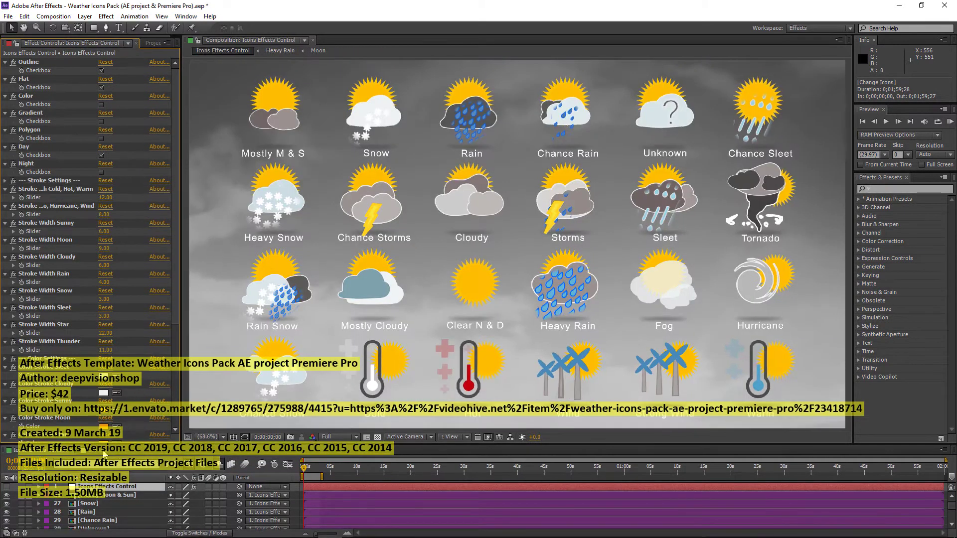
pyautogui.click(40, 450)
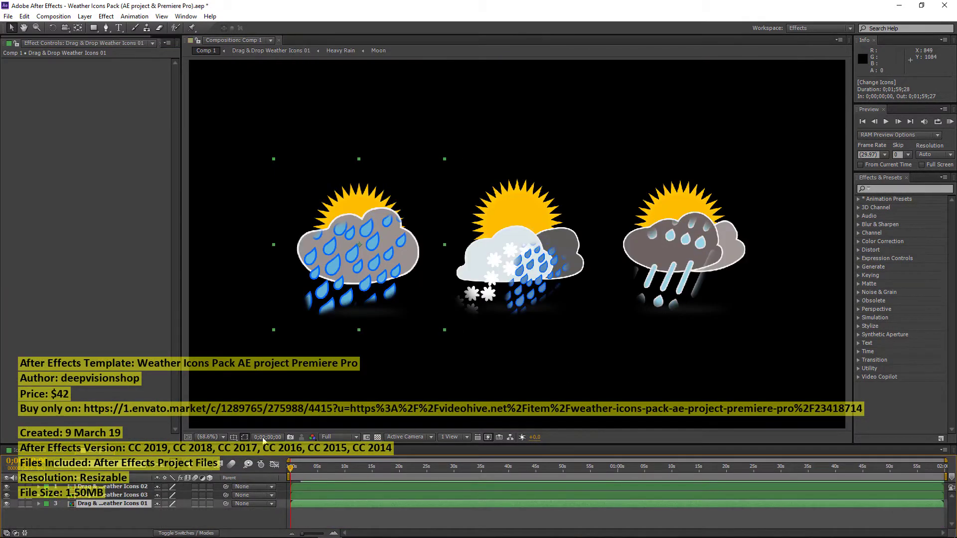
pyautogui.click(265, 437)
pyautogui.press('Return')
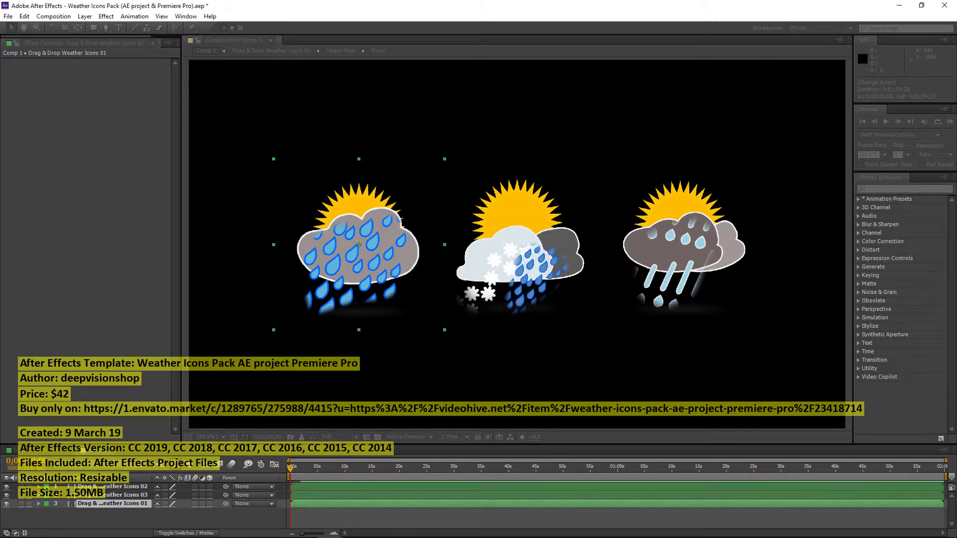
pyautogui.press('KP_0')
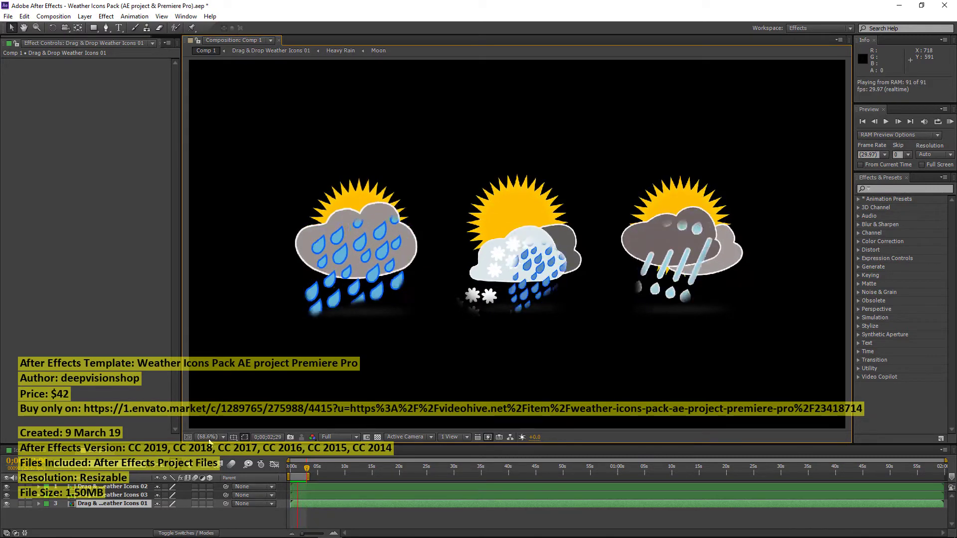
pyautogui.click(207, 437)
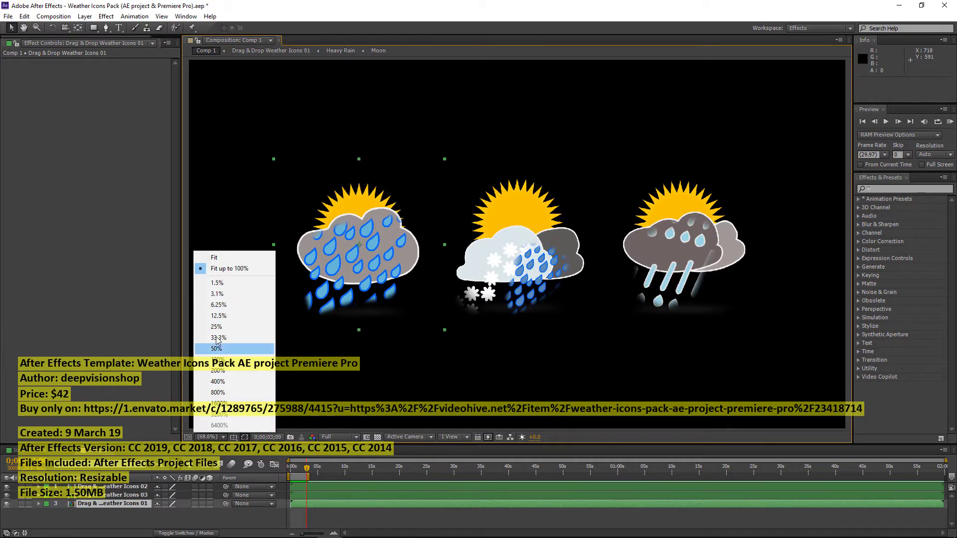
pyautogui.click(222, 361)
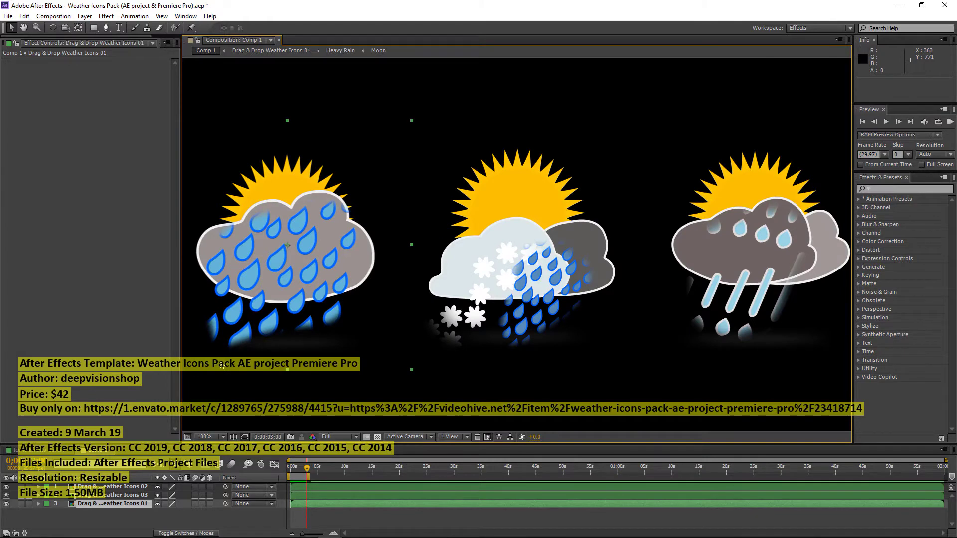
pyautogui.press('space')
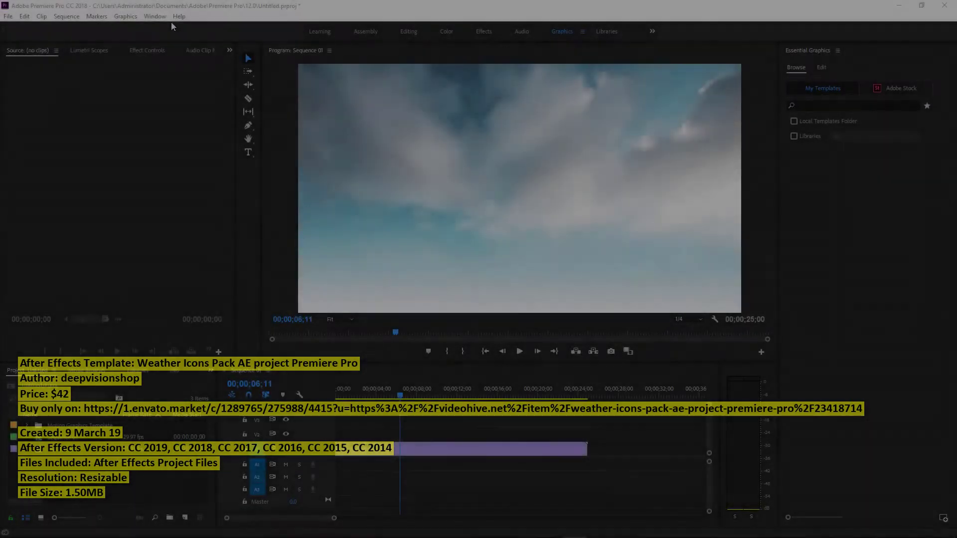
# Install Mogrt-Animated Weather Icons Pack.mogrt and place it on V2 above the sky clip.
pyautogui.click(155, 16)
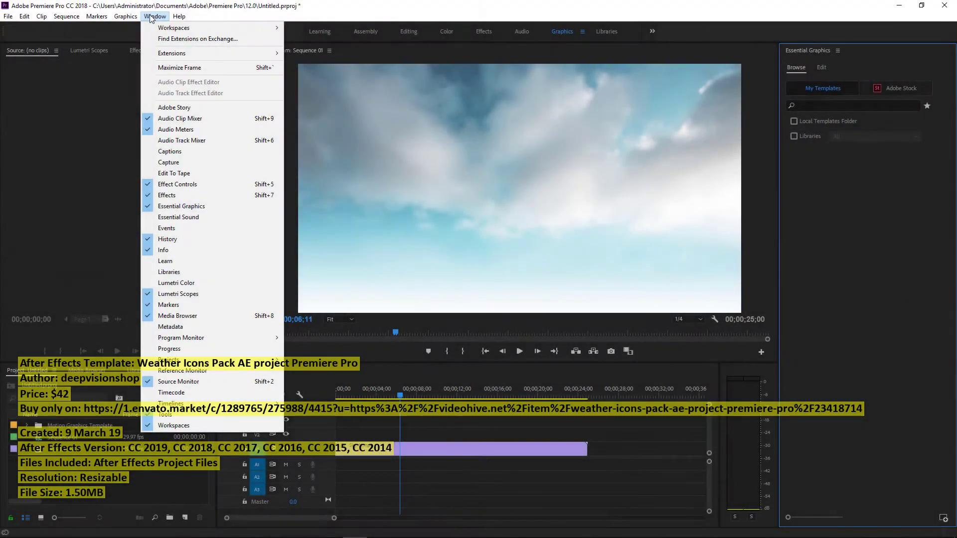
pyautogui.click(165, 207)
pyautogui.click(943, 518)
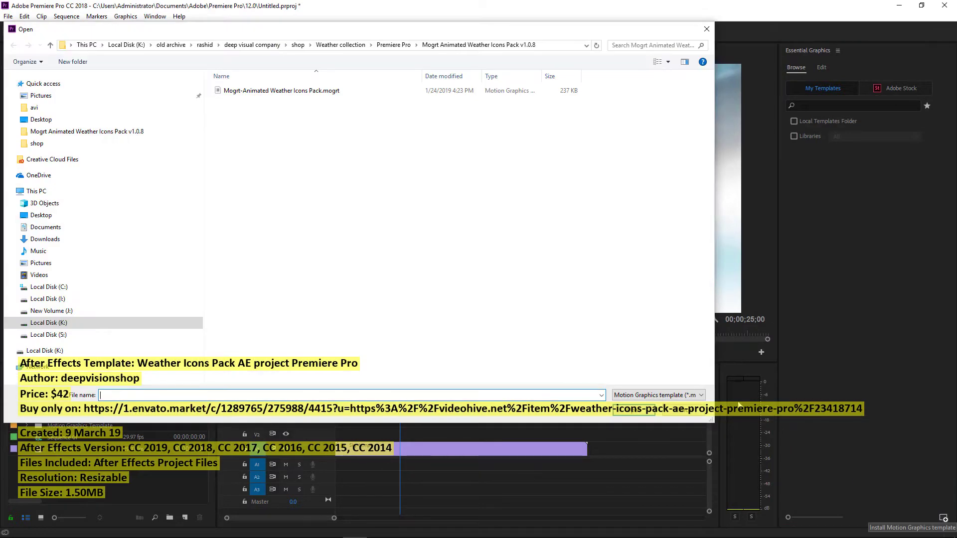
pyautogui.doubleClick(284, 91)
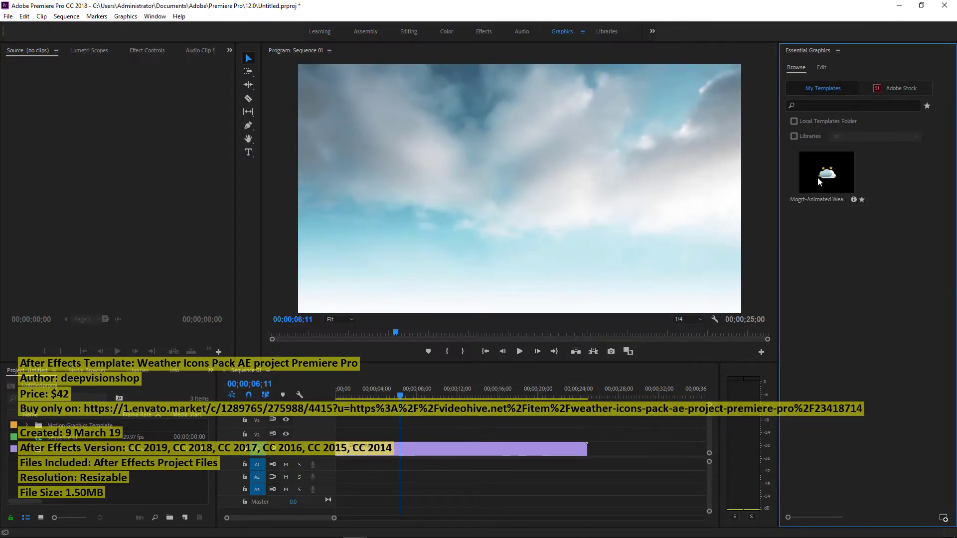
pyautogui.moveTo(826, 172); pyautogui.dragTo(339, 434)
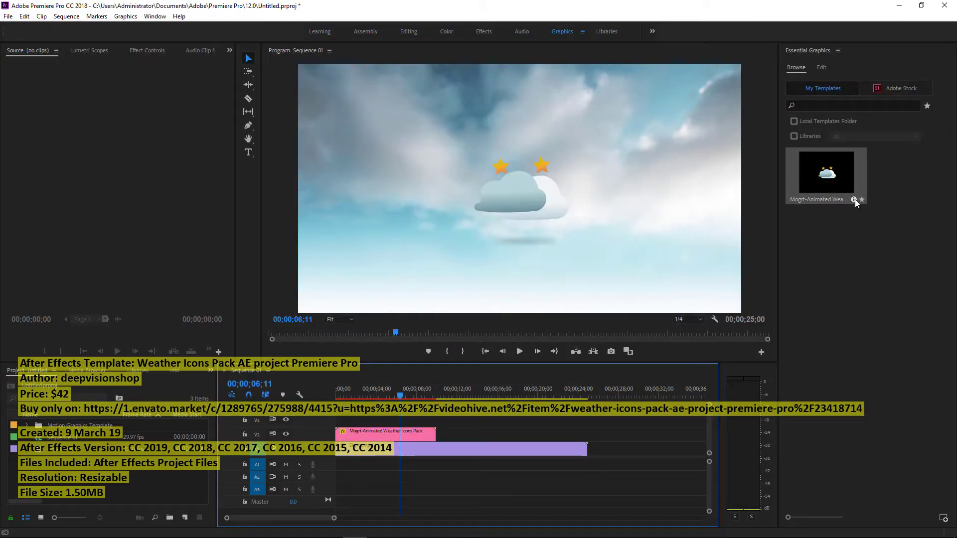
pyautogui.click(854, 199)
pyautogui.click(794, 91)
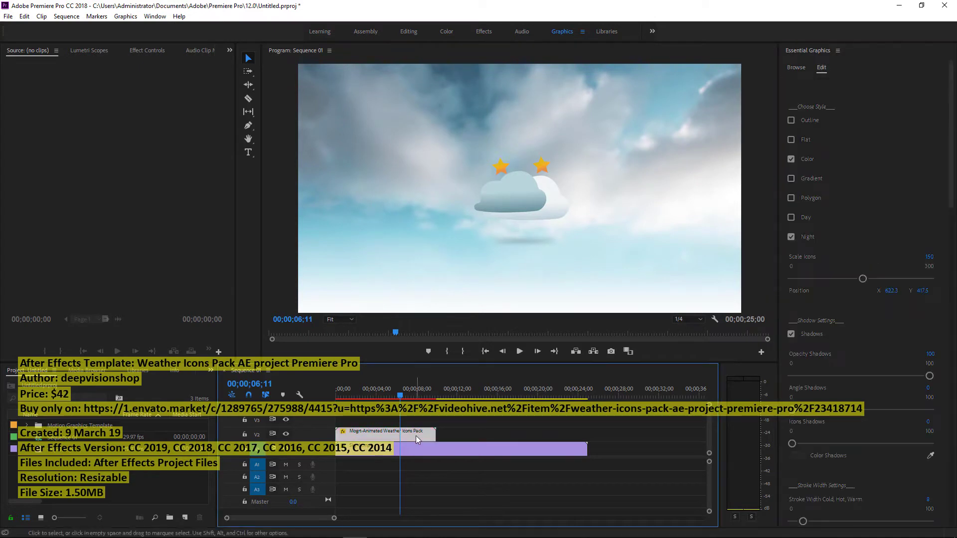
# Enlarge the weather icon to scale 226, toggle the day style and add a white outline.
pyautogui.click(387, 433)
pyautogui.moveTo(863, 279); pyautogui.dragTo(895, 279)
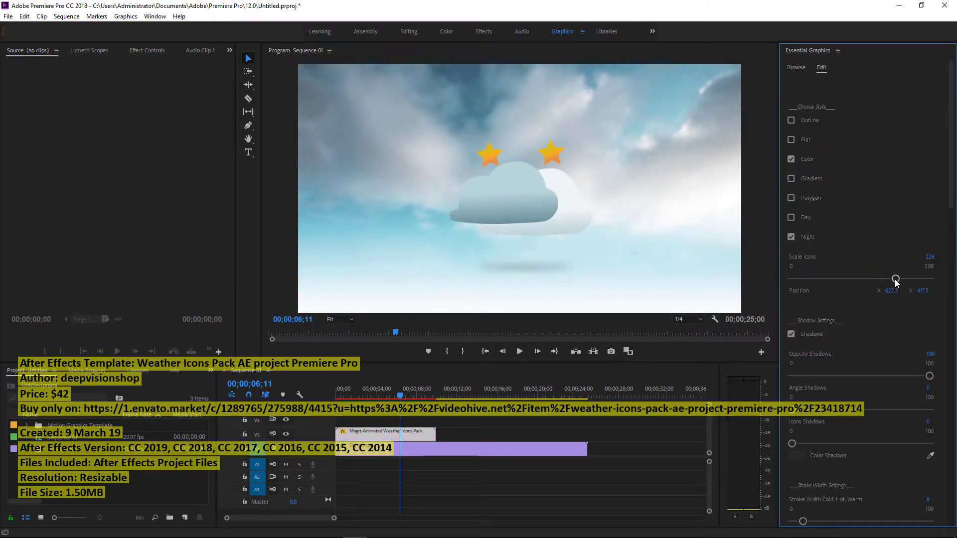
pyautogui.click(790, 218)
pyautogui.click(792, 121)
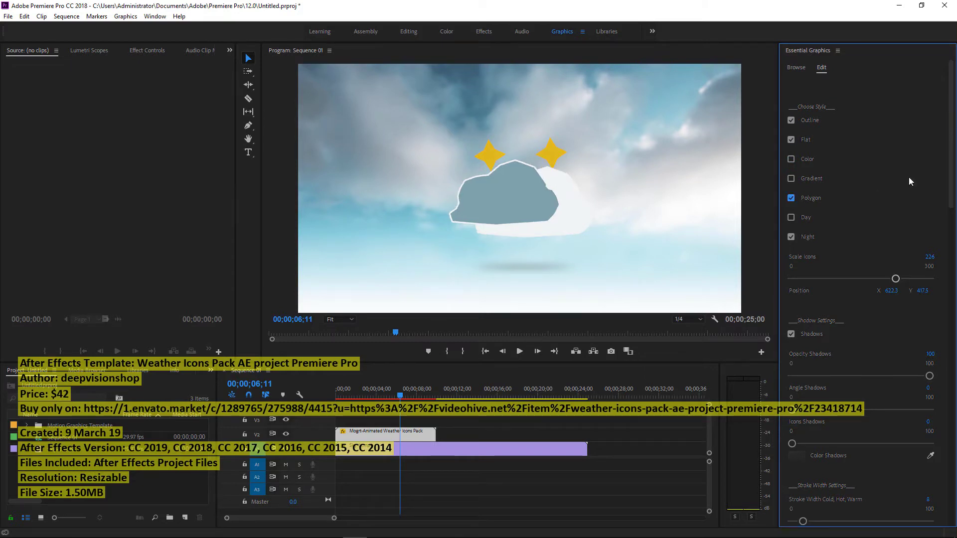
# Turn off Mostly Cloudy, Rain Snow, Chance Storms and Heavy Snow, leaving the Chance Rain icon.
pyautogui.scroll(-5, 909, 190)
pyautogui.scroll(-5, 897, 224)
pyautogui.scroll(-5, 847, 299)
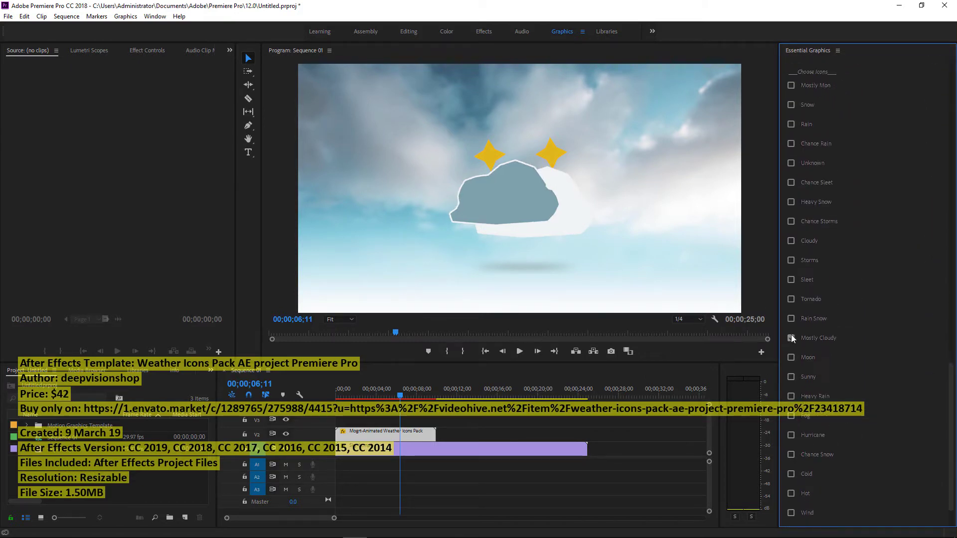
pyautogui.click(792, 338)
pyautogui.click(791, 319)
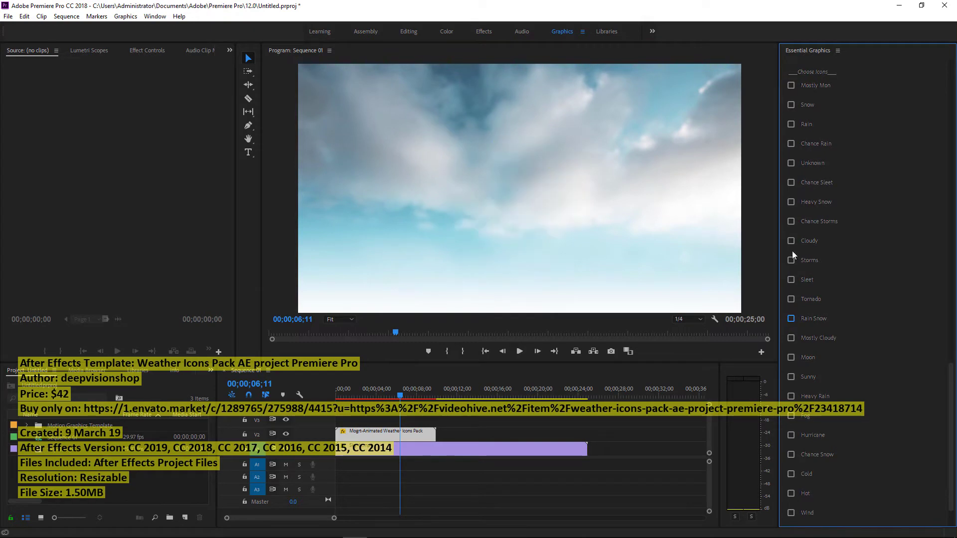
pyautogui.click(791, 223)
pyautogui.click(791, 203)
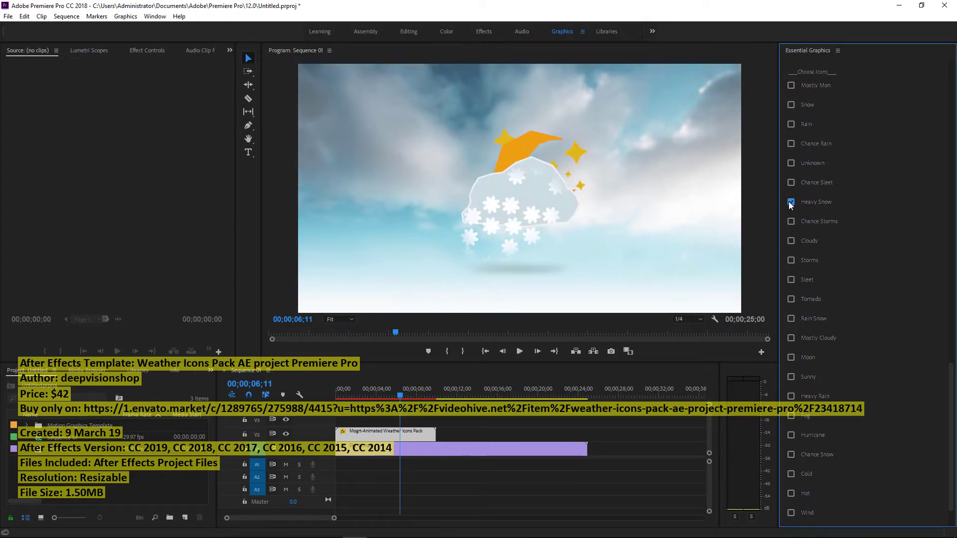
pyautogui.click(791, 202)
pyautogui.click(791, 143)
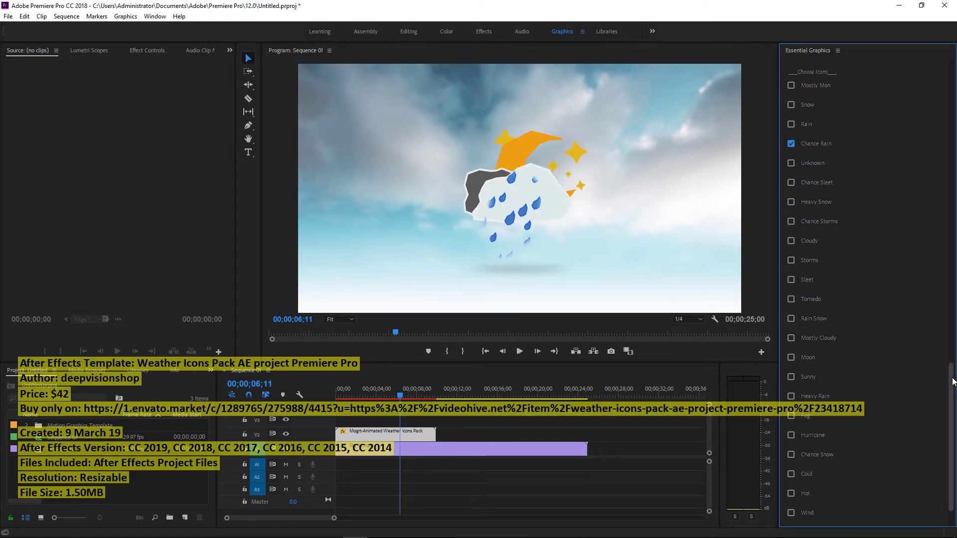
# Re-enable the icon's shadows and raise Icons Shadows to full strength.
pyautogui.scroll(-2, 950, 379)
pyautogui.scroll(-10, 949, 379)
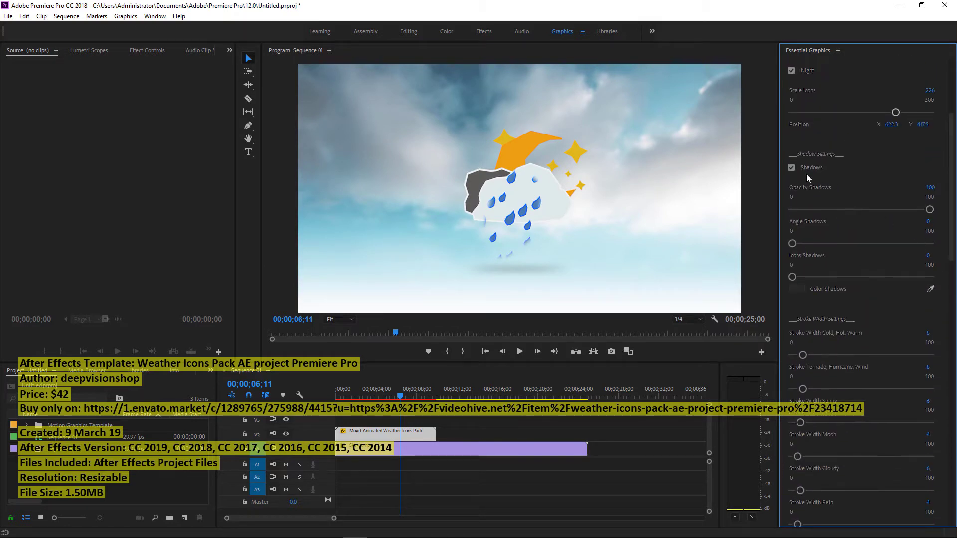
pyautogui.click(791, 167)
pyautogui.click(791, 168)
pyautogui.moveTo(929, 209); pyautogui.dragTo(915, 214)
pyautogui.moveTo(823, 213); pyautogui.dragTo(946, 215)
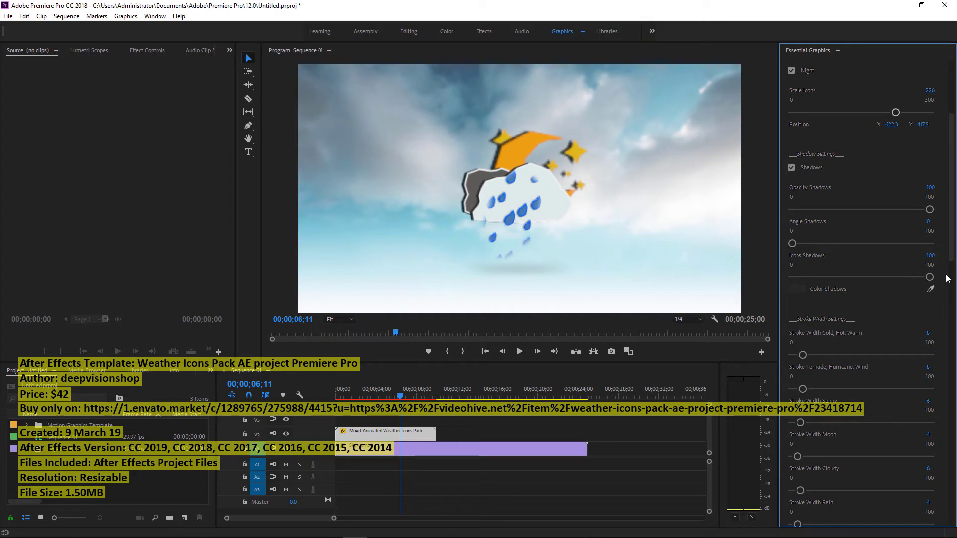
# Make the icon's shadow blue and keep the shadow angle at 0.
pyautogui.click(796, 289)
pyautogui.click(447, 271)
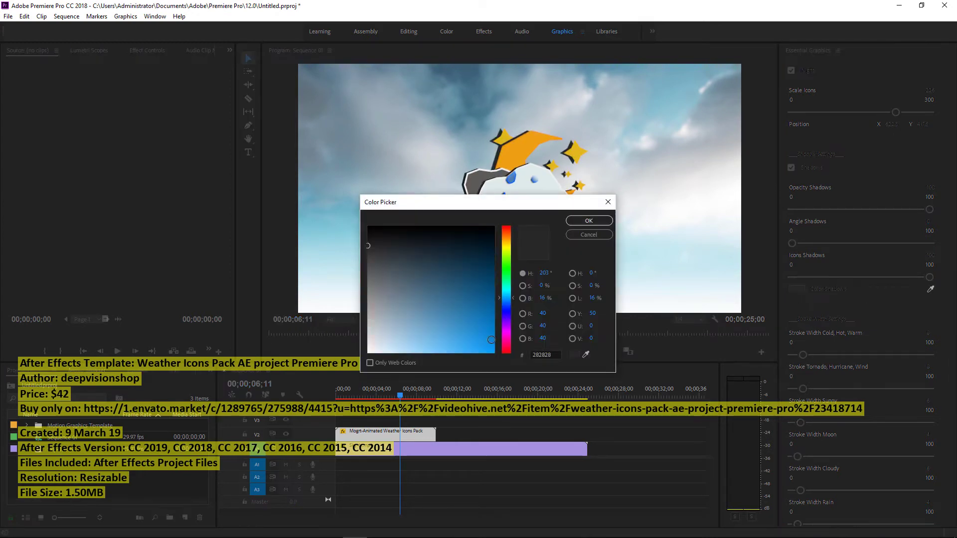
pyautogui.click(572, 220)
pyautogui.click(867, 244)
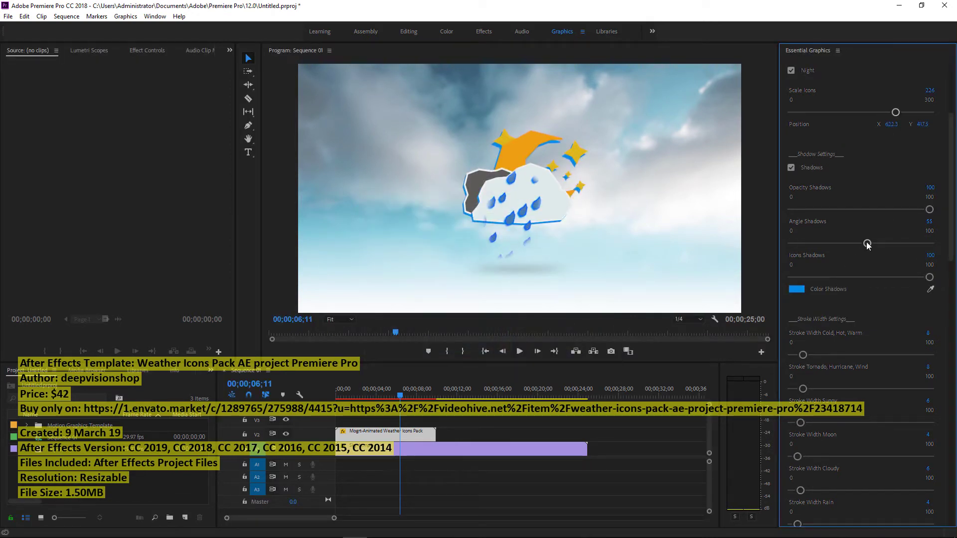
pyautogui.moveTo(867, 244); pyautogui.dragTo(793, 243)
# Shrink the icon to Scale Icons 204, undoing an accidental move to the left.
pyautogui.moveTo(893, 113); pyautogui.dragTo(885, 113)
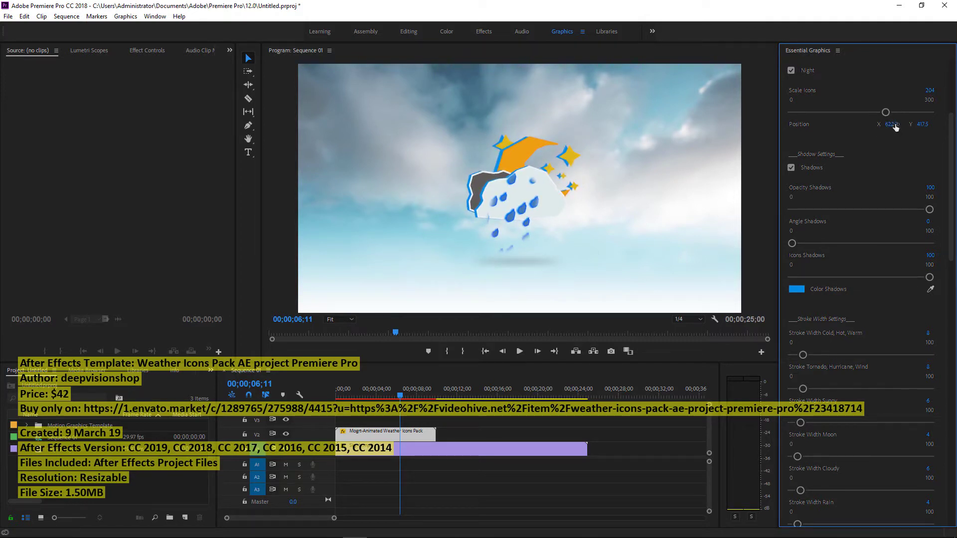
pyautogui.moveTo(891, 124); pyautogui.dragTo(840, 124)
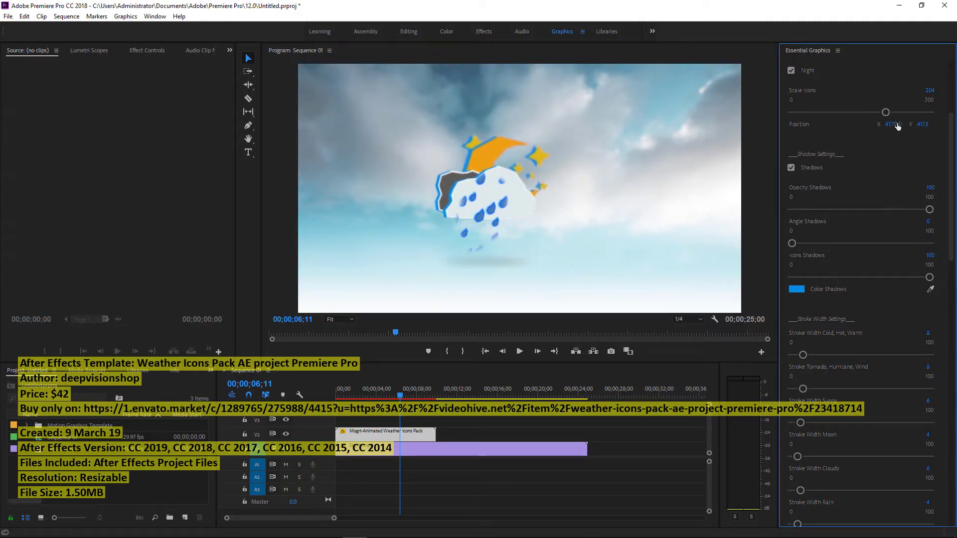
pyautogui.click(24, 16)
pyautogui.click(35, 26)
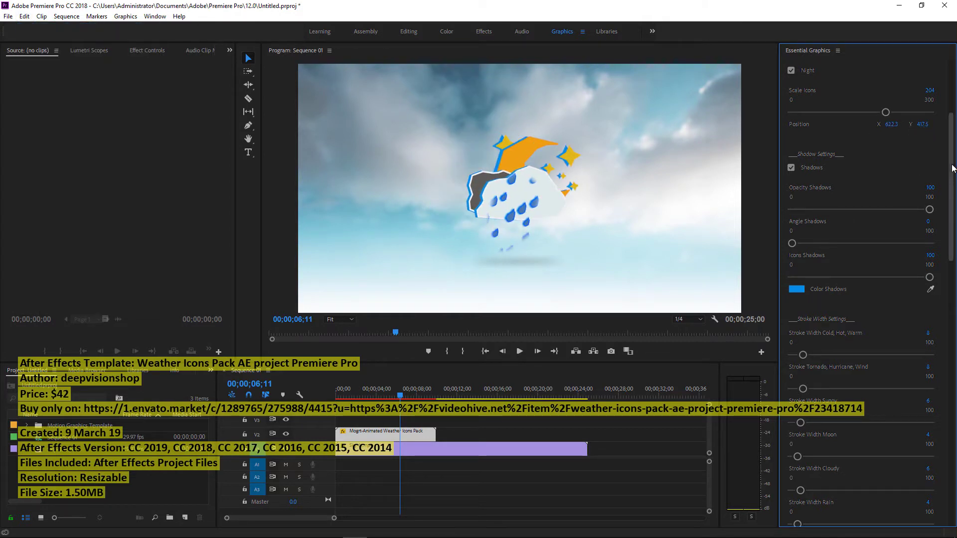
# Undo the polygon style and drag Icons Shadows down to 0.
pyautogui.hotkey('ctrl', 'z')
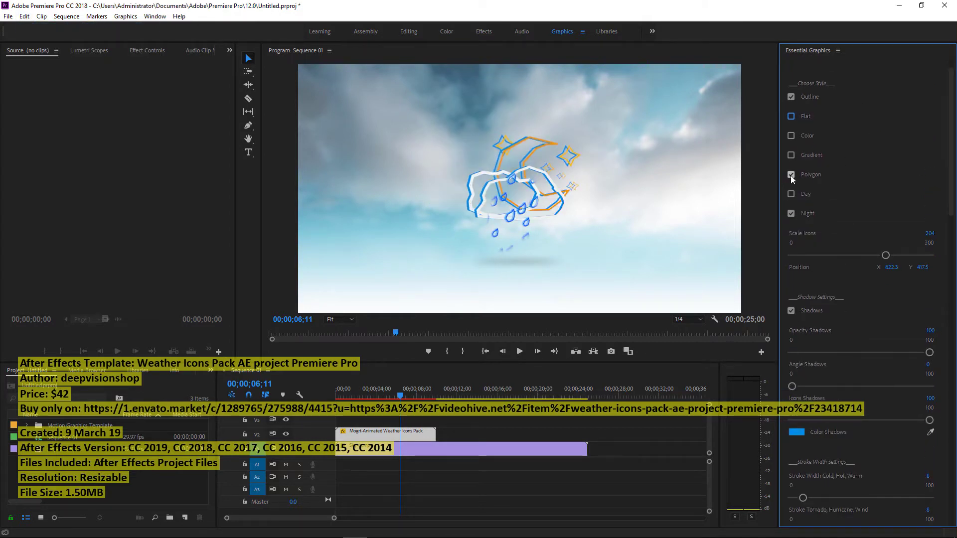
pyautogui.scroll(-5, 948, 190)
pyautogui.scroll(1, 948, 190)
pyautogui.moveTo(929, 340); pyautogui.dragTo(792, 340)
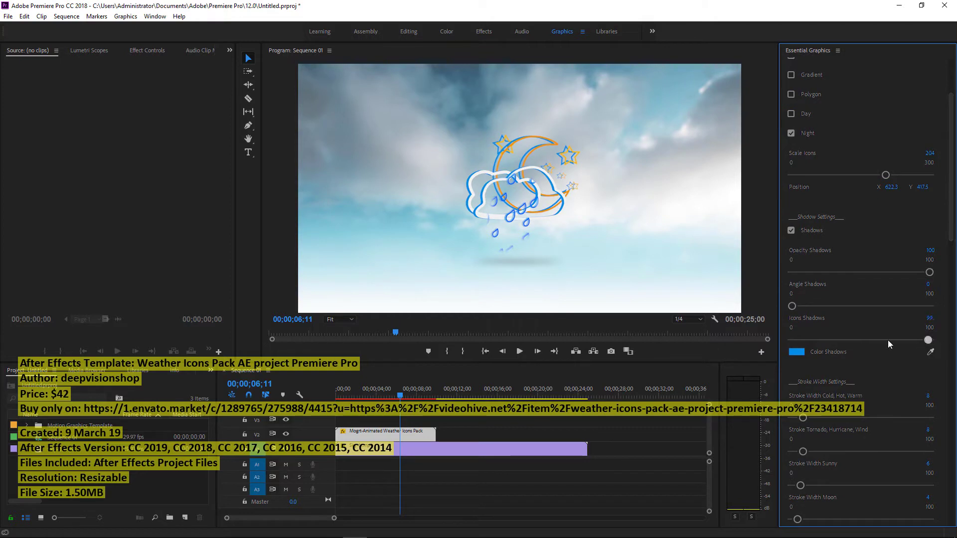
# Thicken the strokes to Cloudy 14, Rain 11 and Star 36, then scroll to the stroke colour settings.
pyautogui.scroll(-2, 857, 314)
pyautogui.scroll(-3, 847, 309)
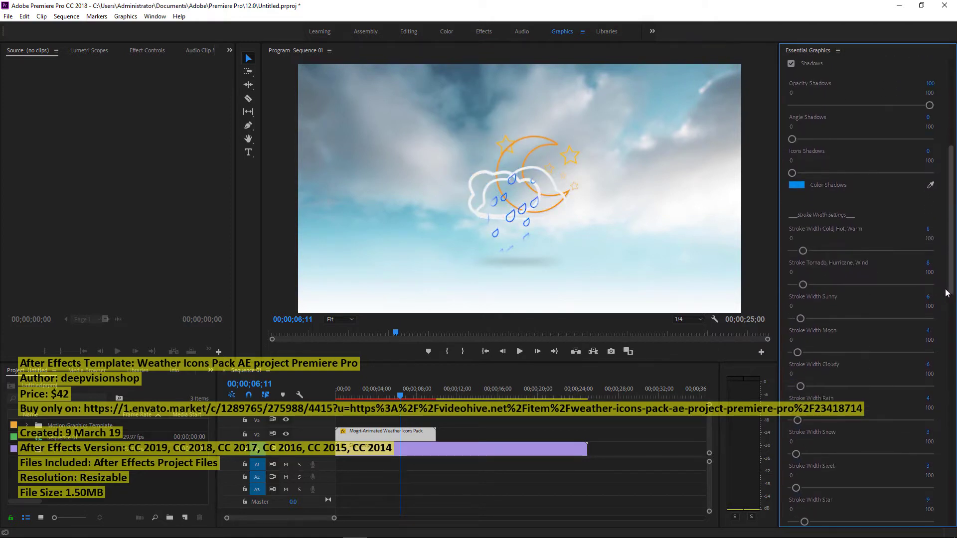
pyautogui.scroll(-4, 827, 304)
pyautogui.moveTo(798, 295)
pyautogui.mouseDown()
pyautogui.moveTo(816, 298)
pyautogui.moveTo(804, 296)
pyautogui.moveTo(812, 328)
pyautogui.mouseUp()
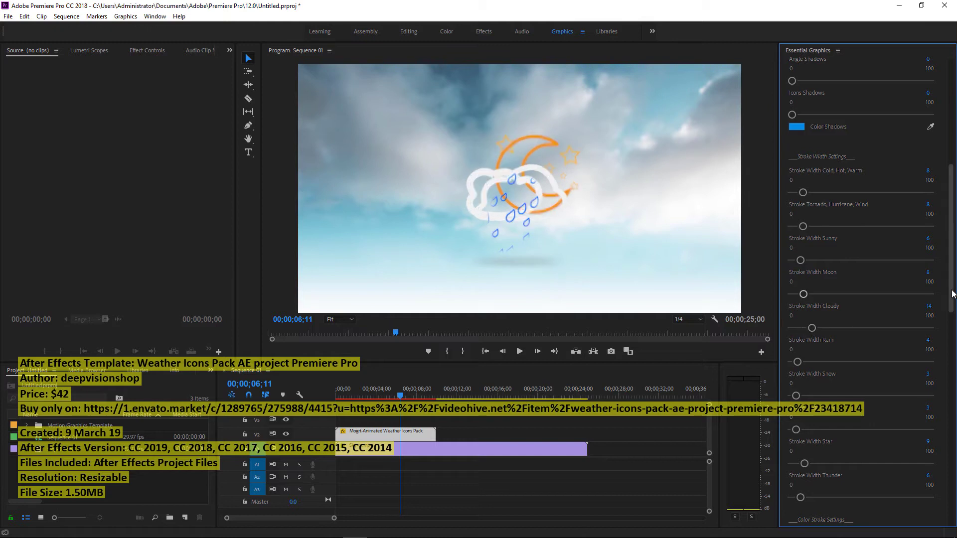
pyautogui.moveTo(952, 294); pyautogui.dragTo(952, 320)
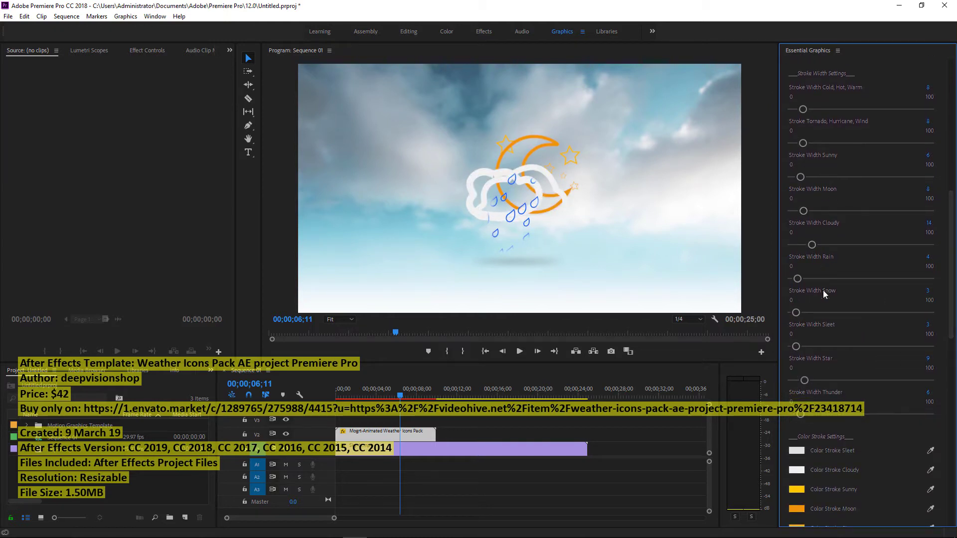
pyautogui.moveTo(818, 279); pyautogui.dragTo(807, 277)
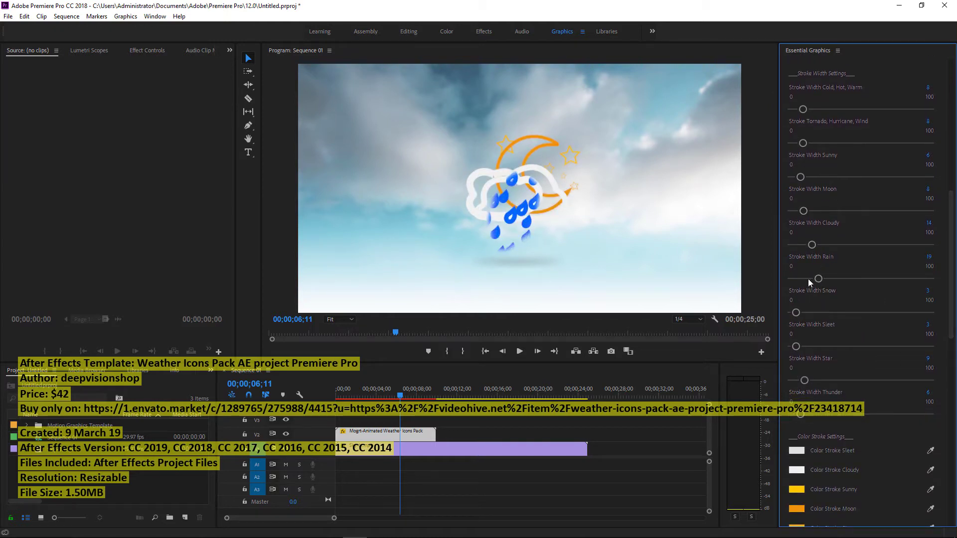
pyautogui.scroll(-3, 871, 271)
pyautogui.scroll(-2, 871, 272)
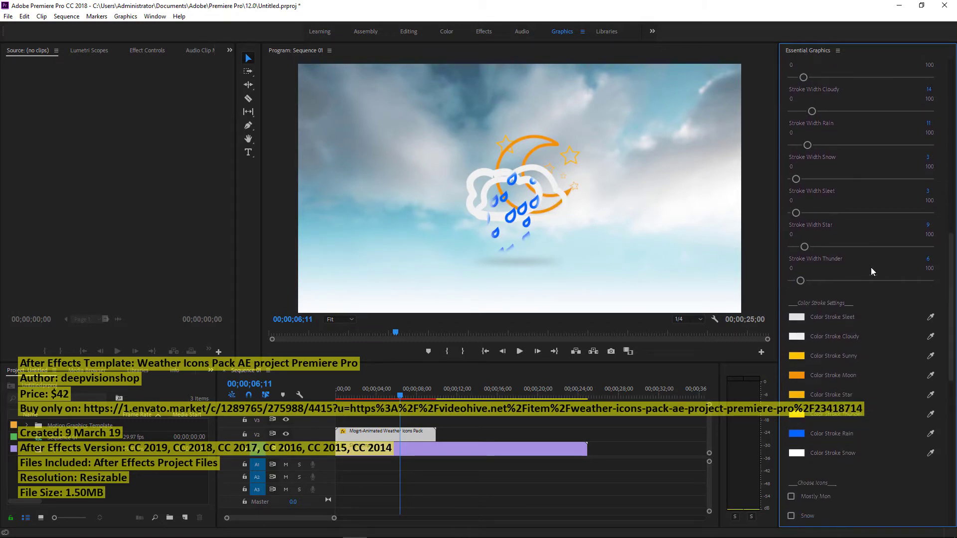
pyautogui.scroll(-2, 847, 260)
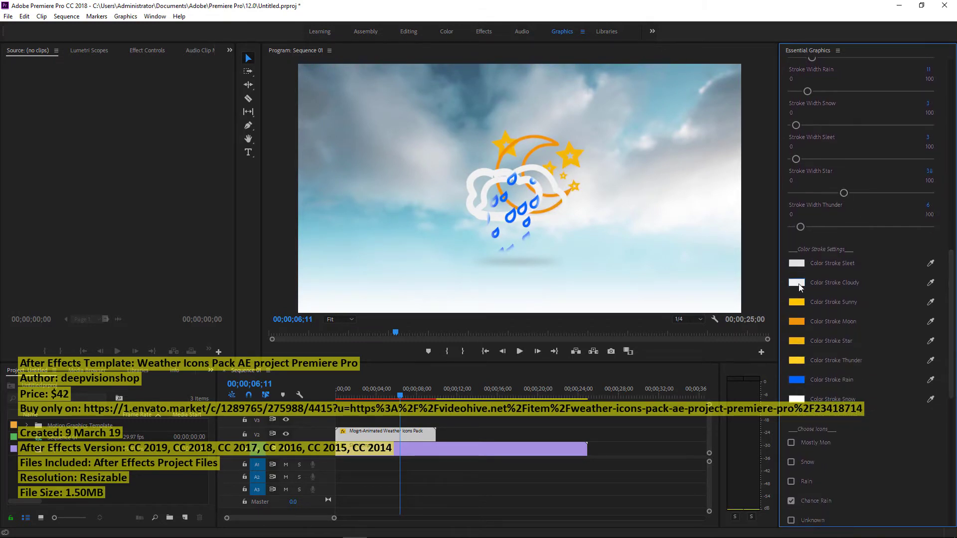
# Colour the cloud outline a light blue.
pyautogui.click(796, 283)
pyautogui.click(490, 337)
pyautogui.click(589, 220)
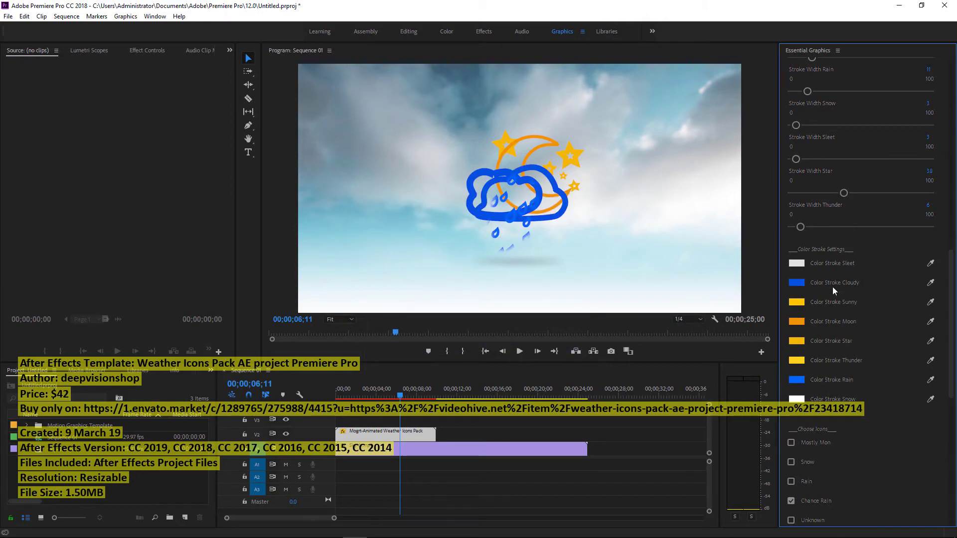
pyautogui.click(797, 282)
pyautogui.click(507, 311)
pyautogui.click(474, 346)
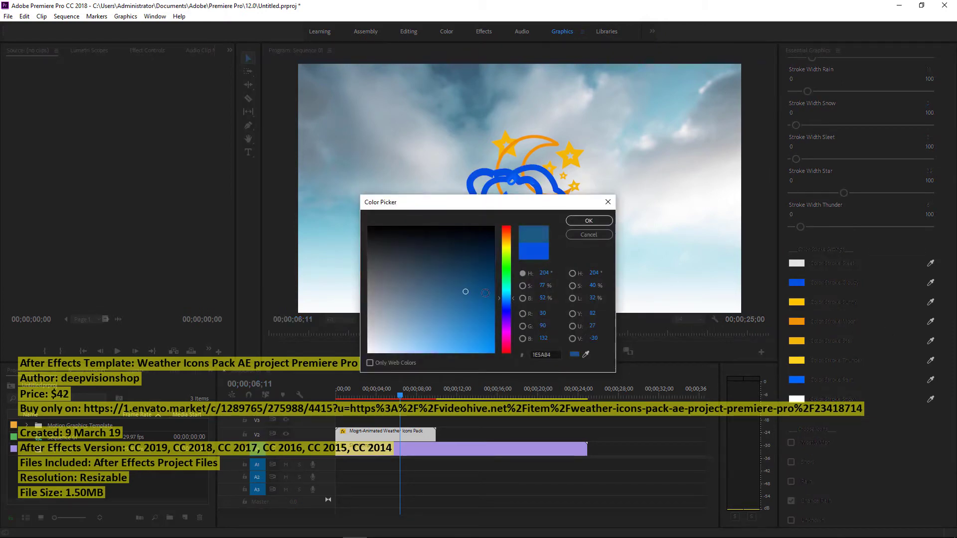
pyautogui.click(589, 220)
# Make the moon outline yellow and the star outlines orange.
pyautogui.click(796, 322)
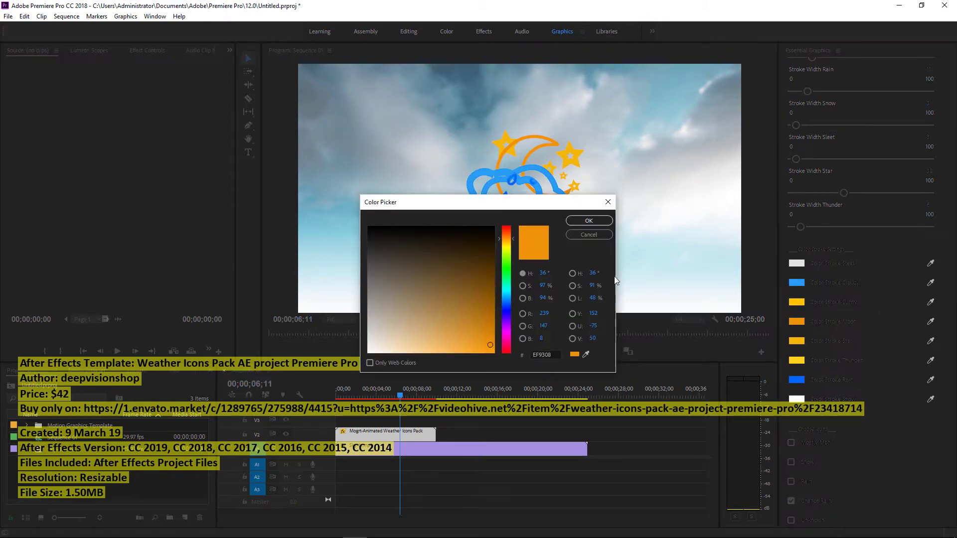
pyautogui.click(506, 244)
pyautogui.click(588, 220)
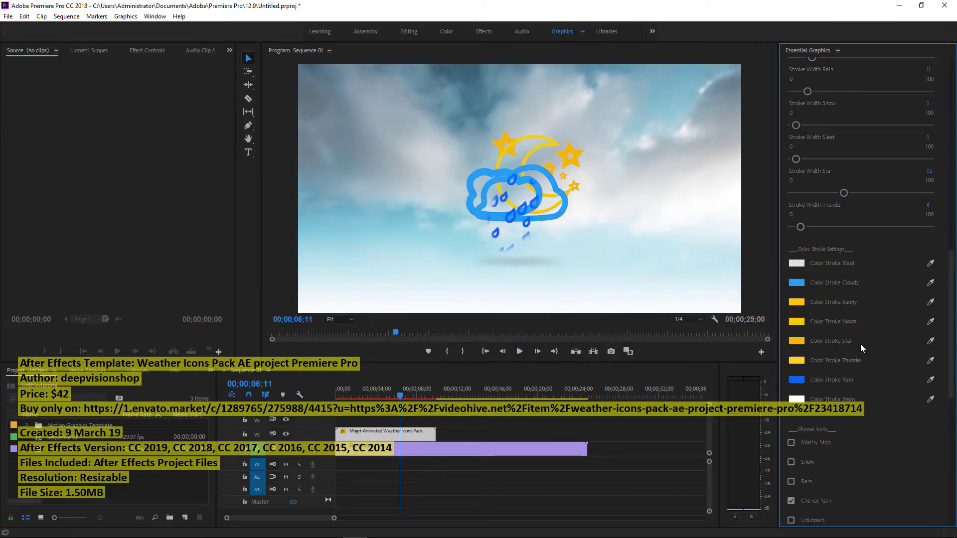
pyautogui.click(793, 341)
pyautogui.click(503, 234)
pyautogui.click(589, 220)
# Set the rain drop strokes to near-white.
pyautogui.click(796, 379)
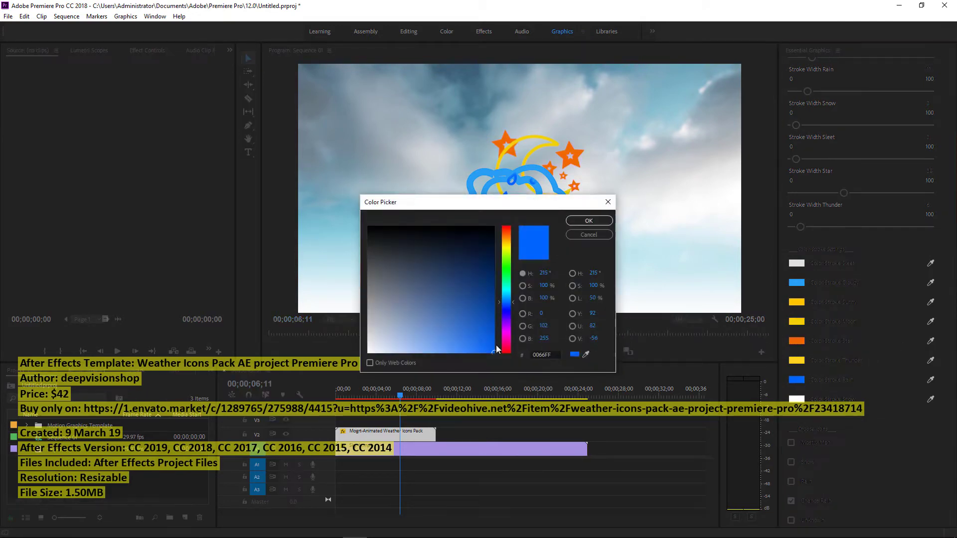
pyautogui.click(492, 242)
pyautogui.click(382, 333)
pyautogui.click(588, 220)
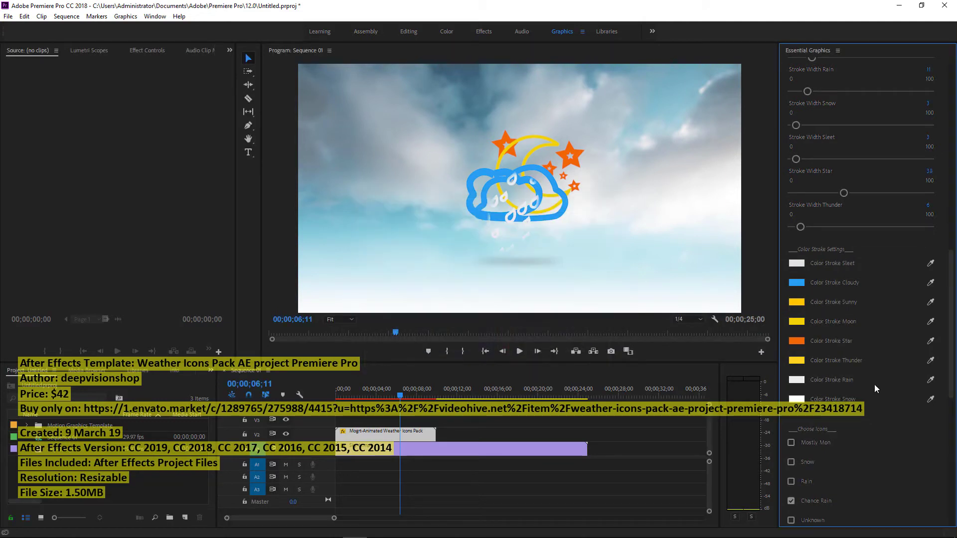
pyautogui.scroll(-3, 952, 334)
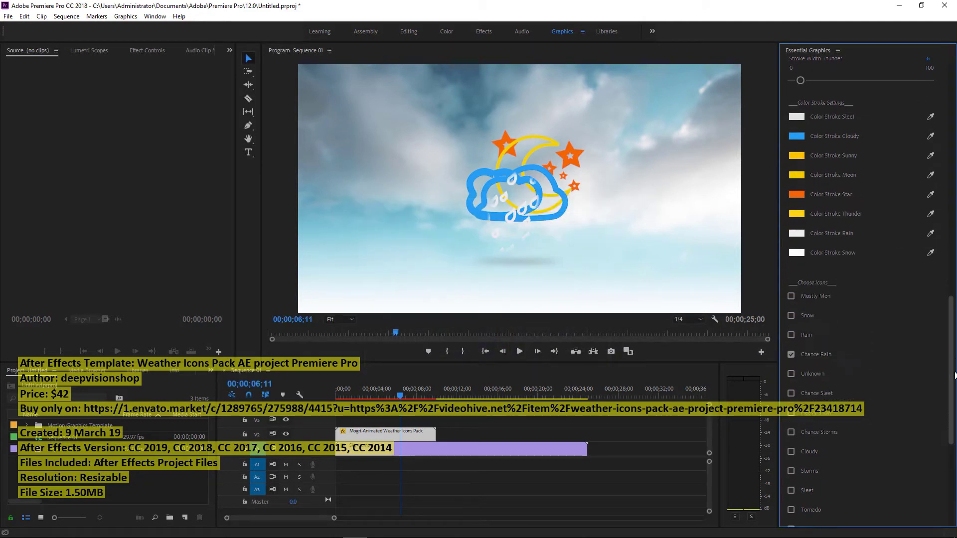
# Switch the icon from Chance Rain to the Snow cloud.
pyautogui.click(791, 354)
pyautogui.click(790, 335)
pyautogui.click(791, 336)
pyautogui.click(791, 316)
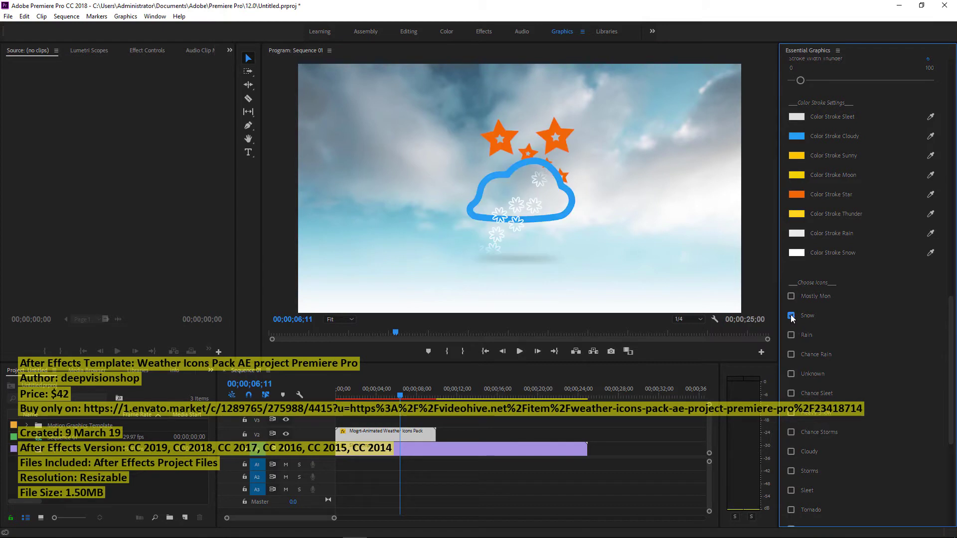
# Set the snow's Stroke Width to 22 and its stroke colour to purple 6C80DA.
pyautogui.scroll(5, 877, 299)
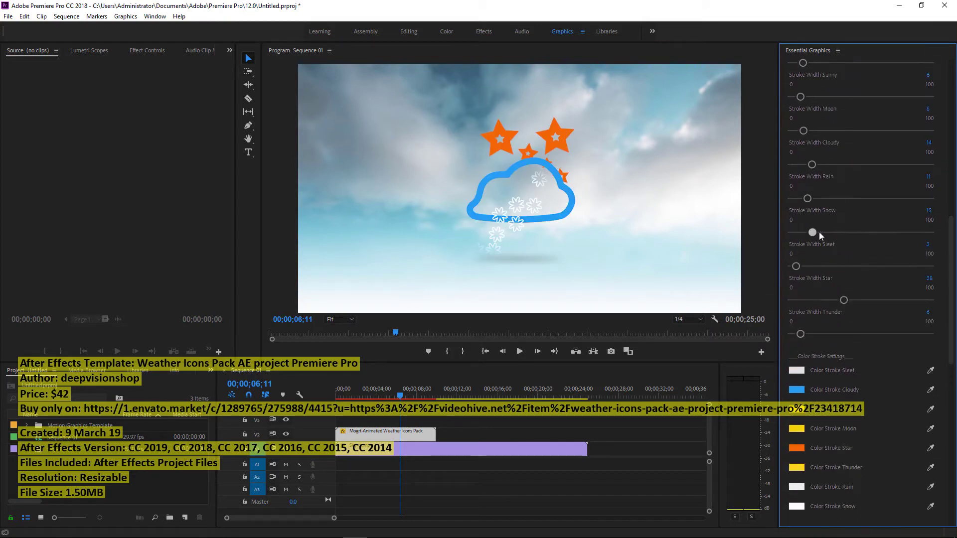
pyautogui.click(823, 232)
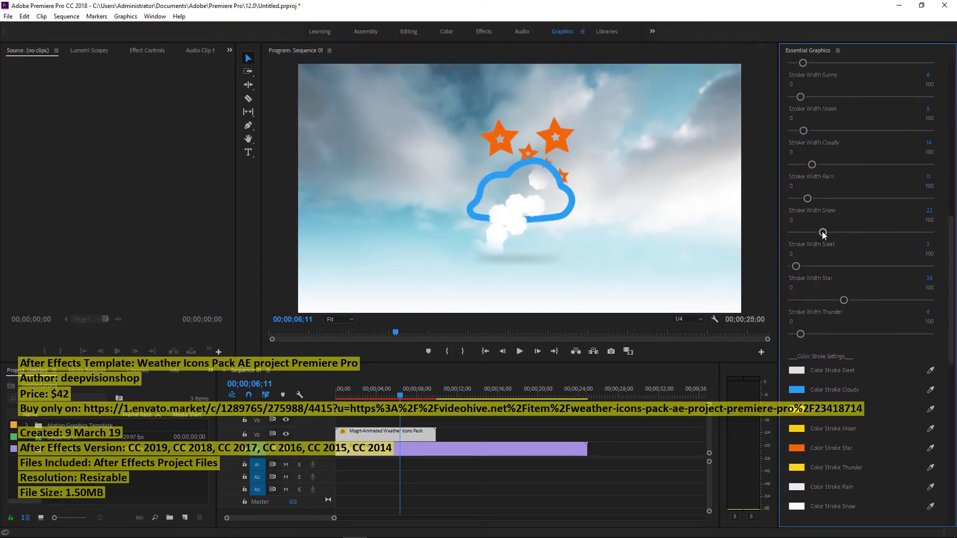
pyautogui.scroll(-3, 847, 233)
pyautogui.click(796, 426)
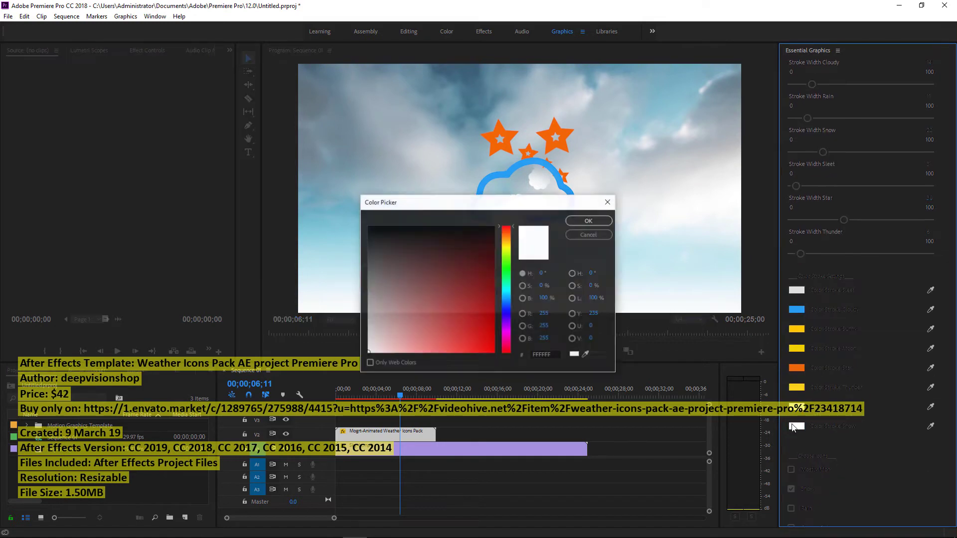
pyautogui.click(506, 307)
pyautogui.click(441, 270)
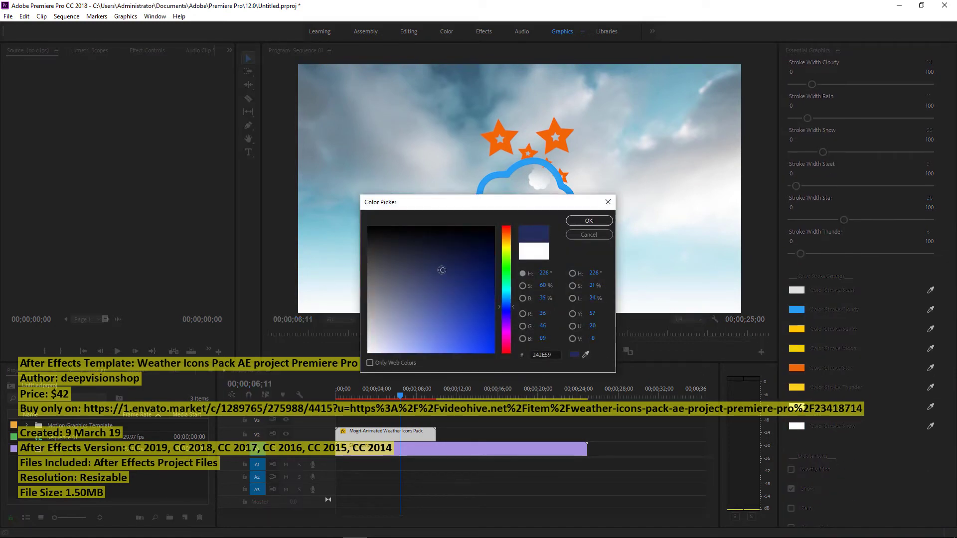
pyautogui.click(585, 222)
# Enable Day with Sunny stroke width 21, and start trimming the V1 clip's end.
pyautogui.scroll(6, 946, 219)
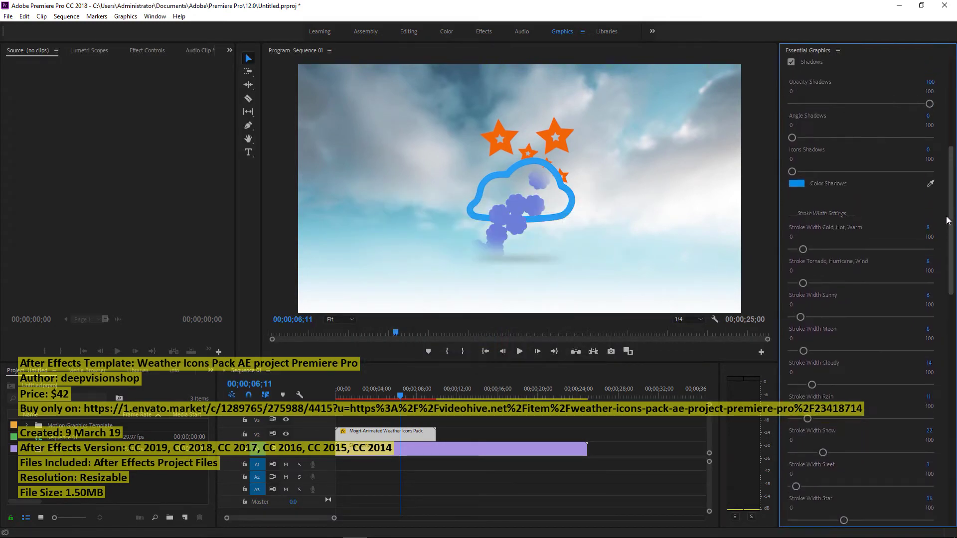
pyautogui.scroll(5, 946, 220)
pyautogui.click(791, 217)
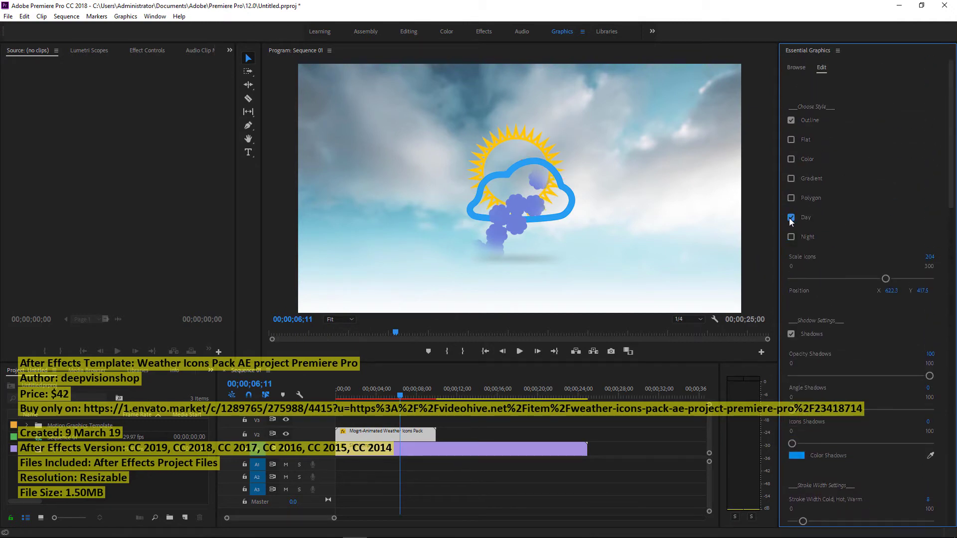
pyautogui.scroll(-10, 949, 167)
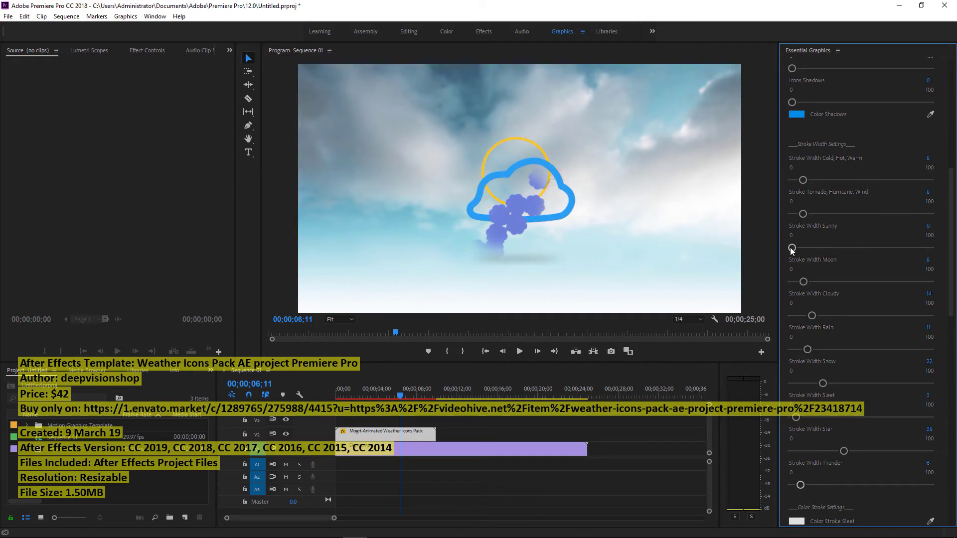
pyautogui.moveTo(820, 250); pyautogui.dragTo(820, 249)
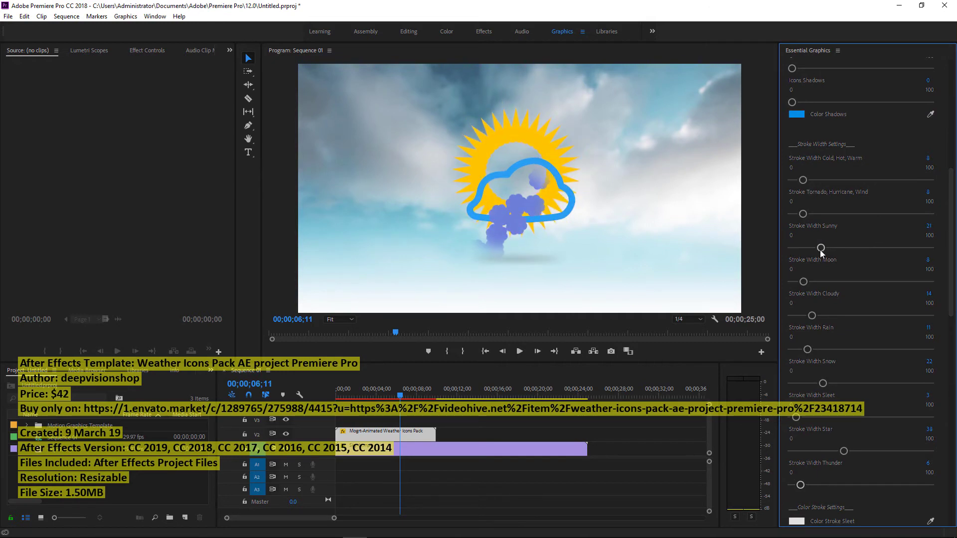
pyautogui.scroll(10, 863, 150)
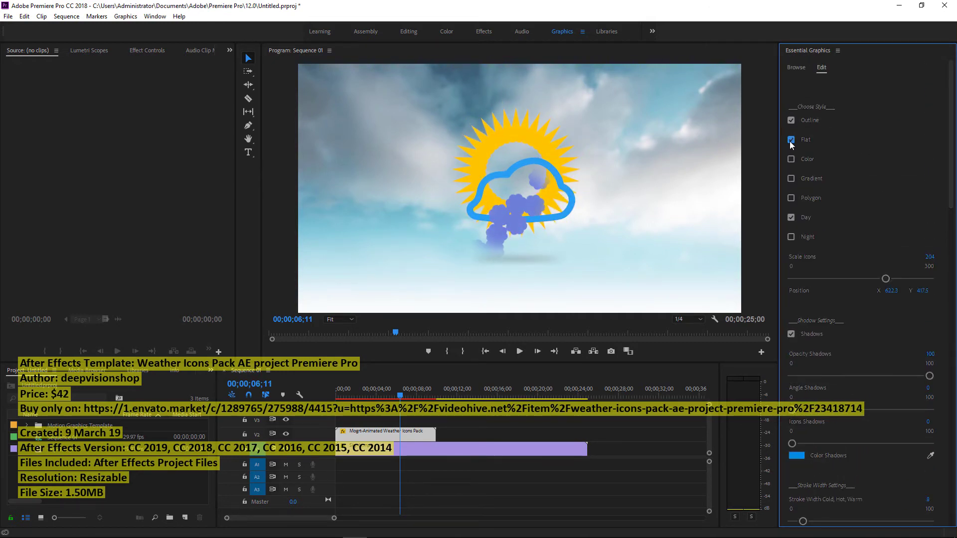
pyautogui.moveTo(587, 448); pyautogui.dragTo(436, 441)
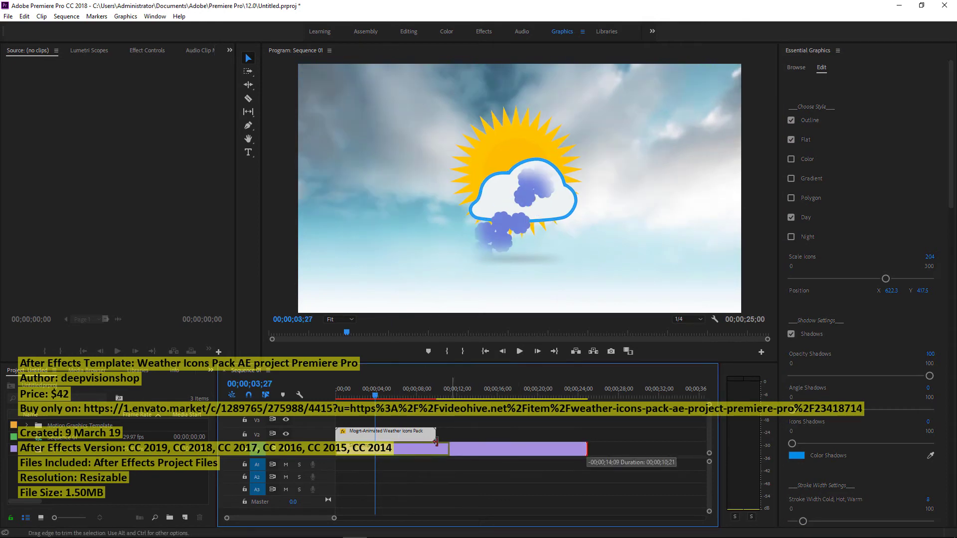
# Render the sequence In to Out, play it back, and start setting the time to 00;00;03;00.
pyautogui.click(67, 15)
pyautogui.click(91, 53)
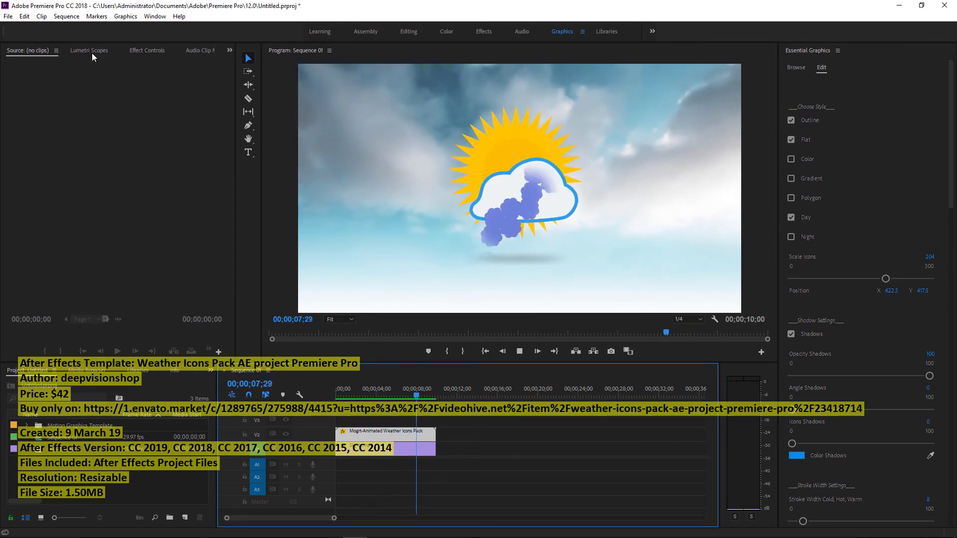
pyautogui.click(257, 385)
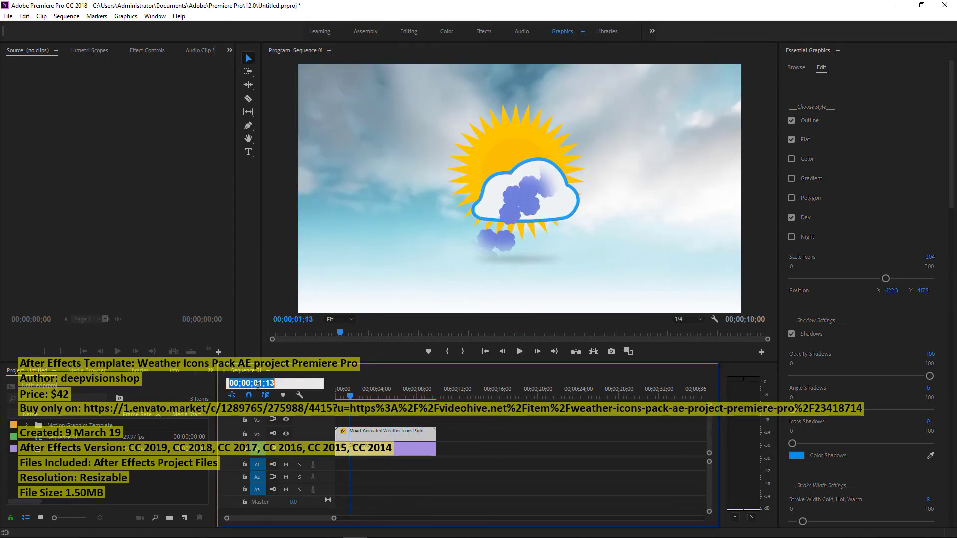
# Move the playhead to 3 seconds, hide the V1 sky clip, and mark the out point there.
pyautogui.press('Return')
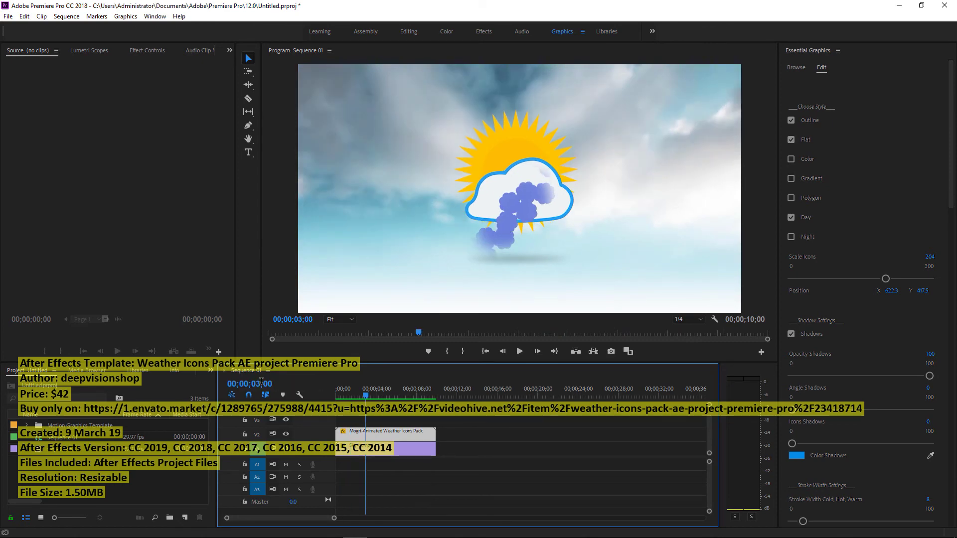
pyautogui.click(286, 448)
pyautogui.click(97, 16)
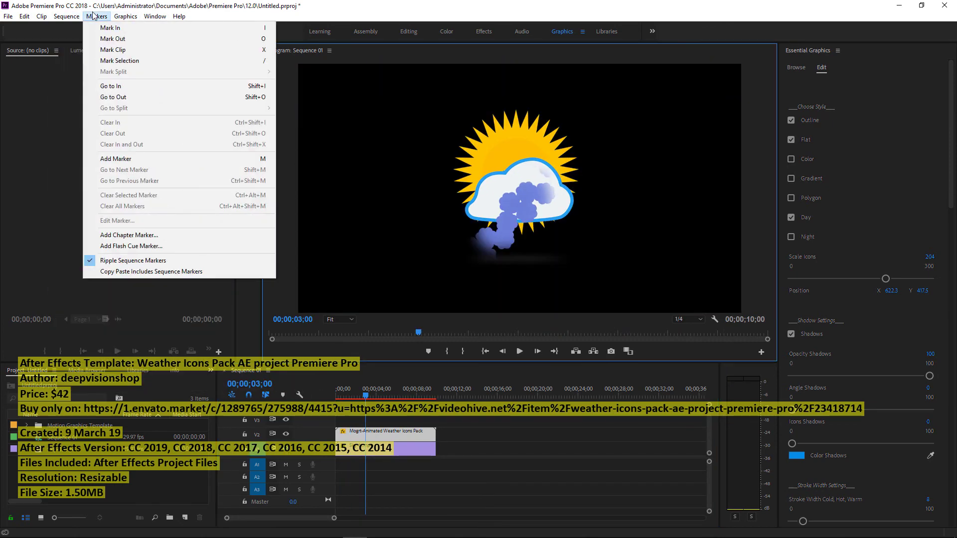
pyautogui.click(117, 40)
# View the icon in Alpha display to check transparency, then return to Composite Video.
pyautogui.click(714, 318)
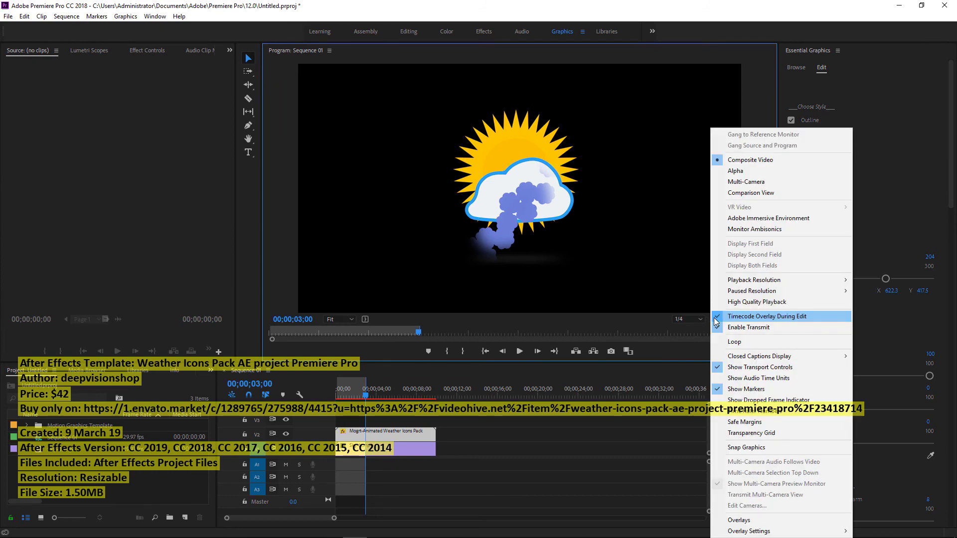
pyautogui.click(735, 170)
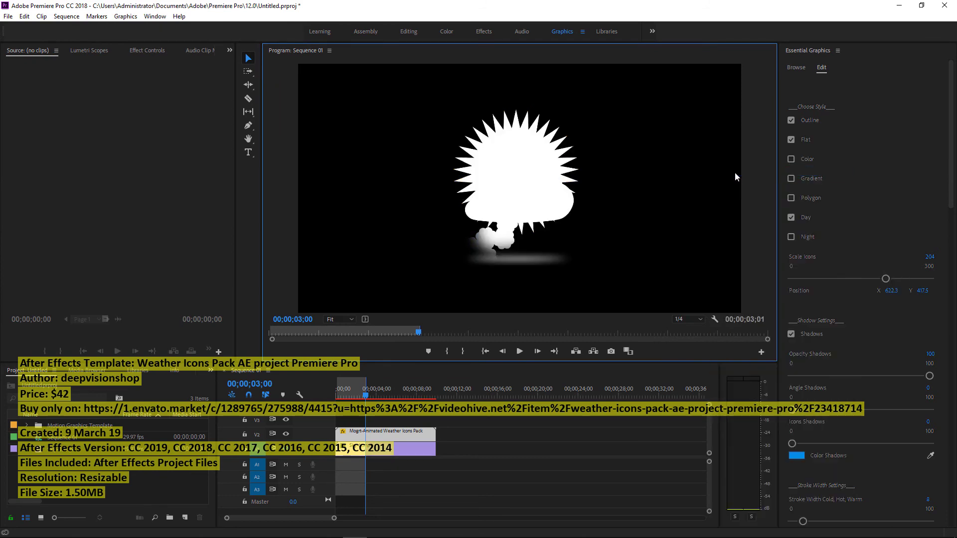
pyautogui.click(713, 318)
pyautogui.click(750, 159)
# Enable looped playback and render effects from In to Out.
pyautogui.click(713, 319)
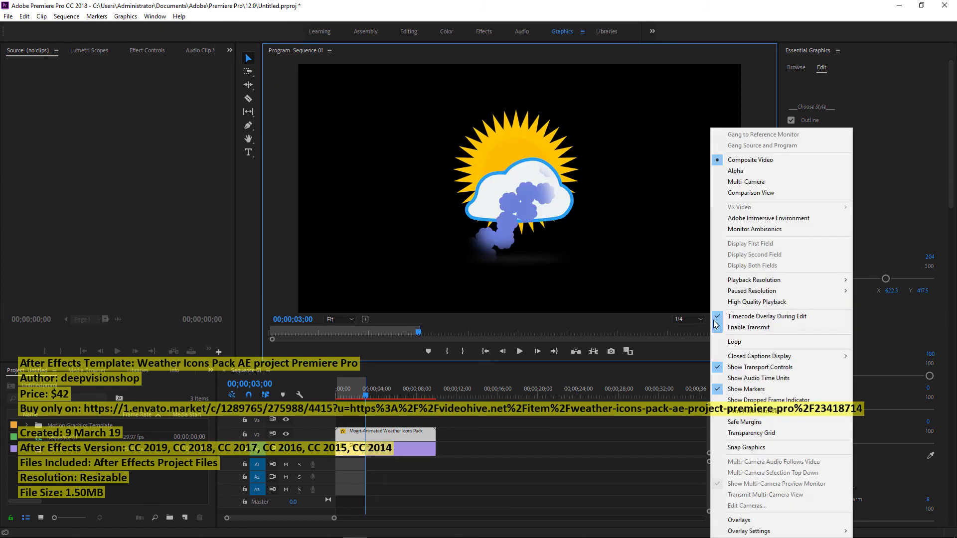
pyautogui.click(733, 342)
pyautogui.click(66, 16)
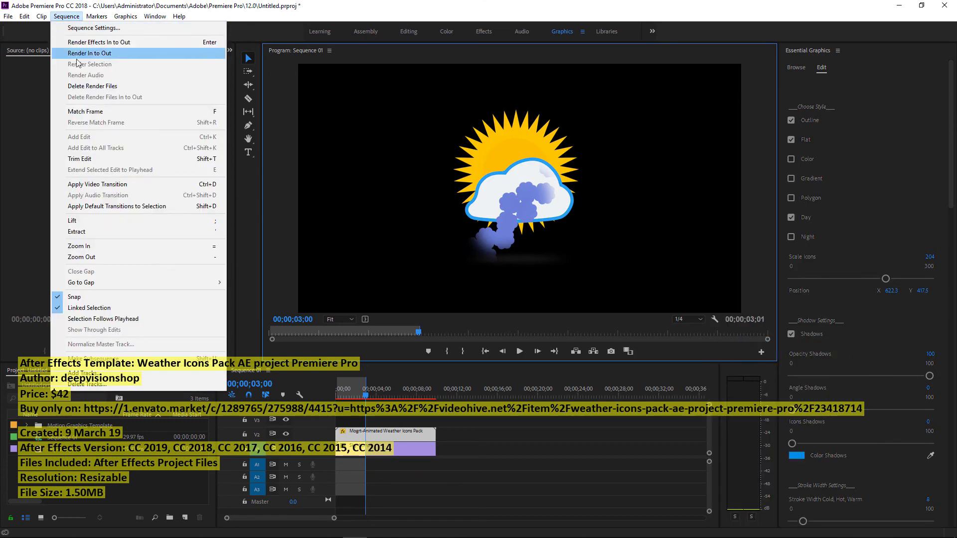
pyautogui.click(74, 37)
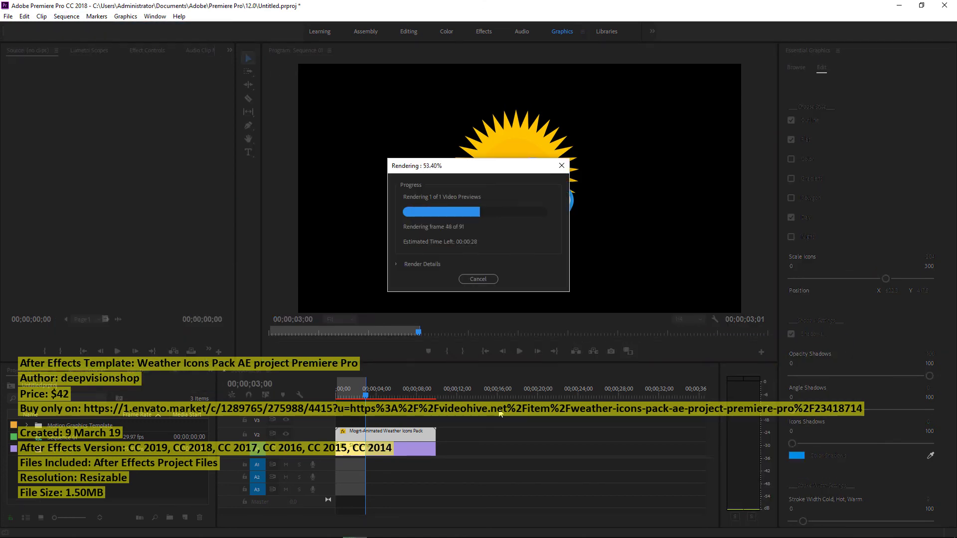